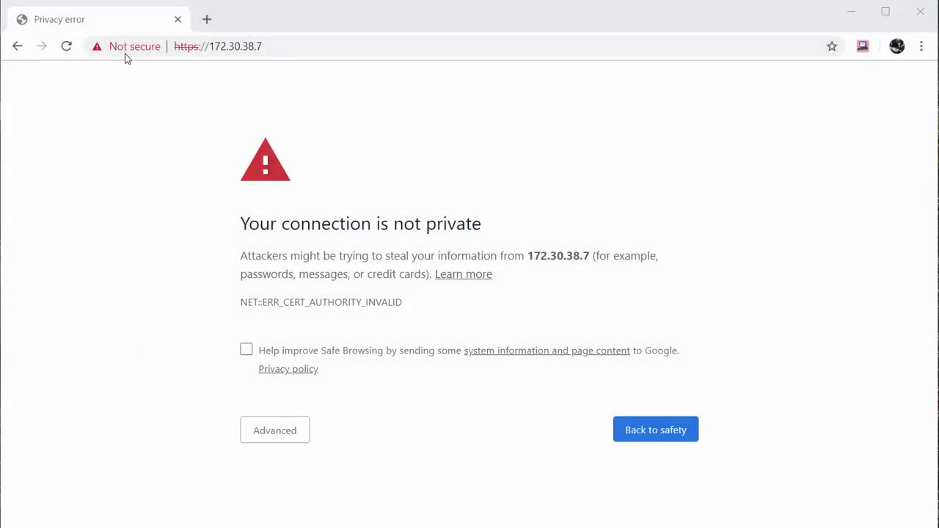
# Step: Inspect the invalid R80.30_Member1 VPN Certificate's details, checking its Issuer field
pyautogui.click(122, 50)
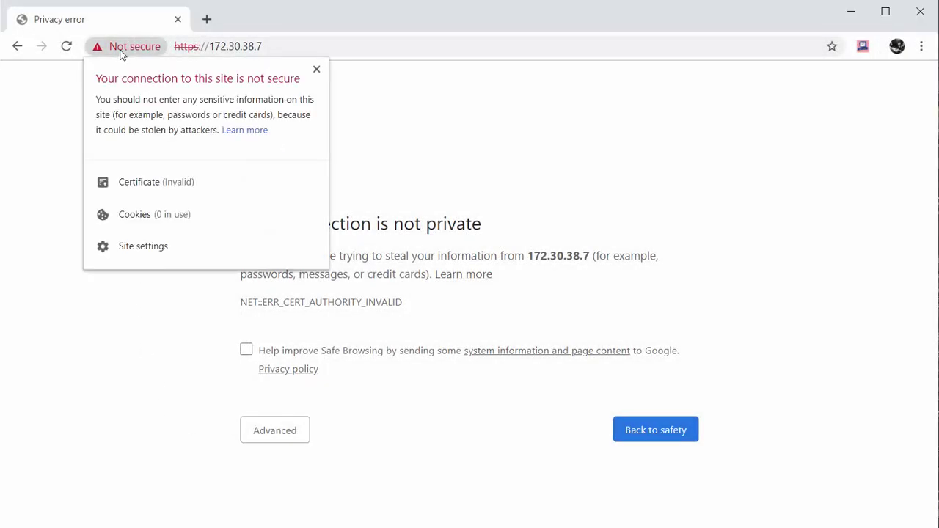
pyautogui.click(139, 184)
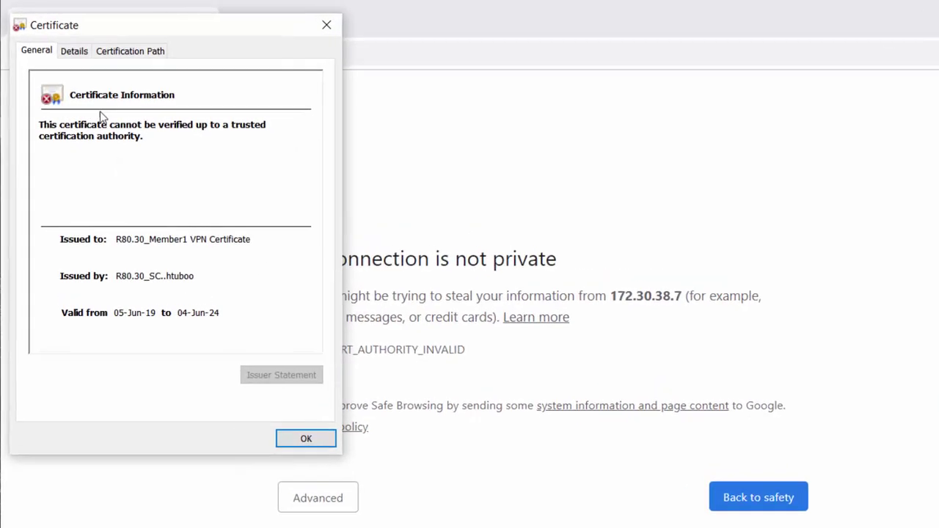
pyautogui.click(64, 45)
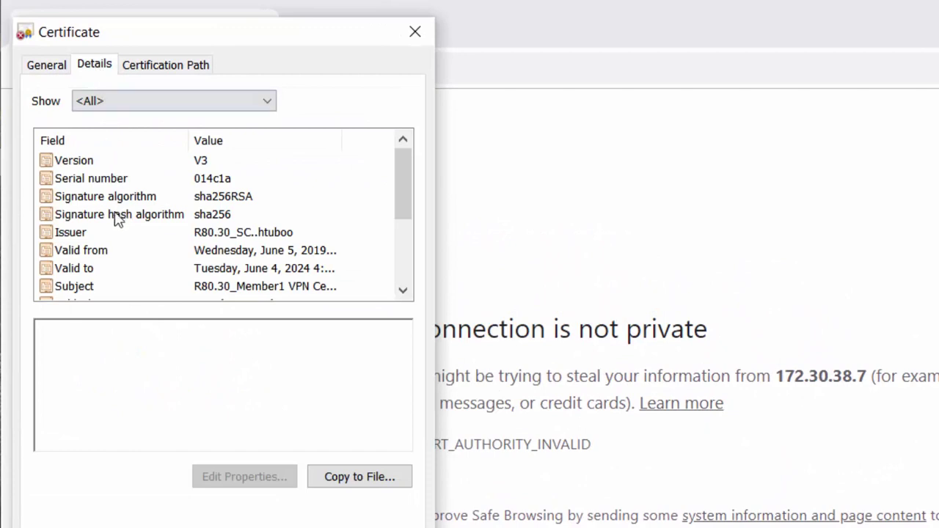
pyautogui.click(102, 236)
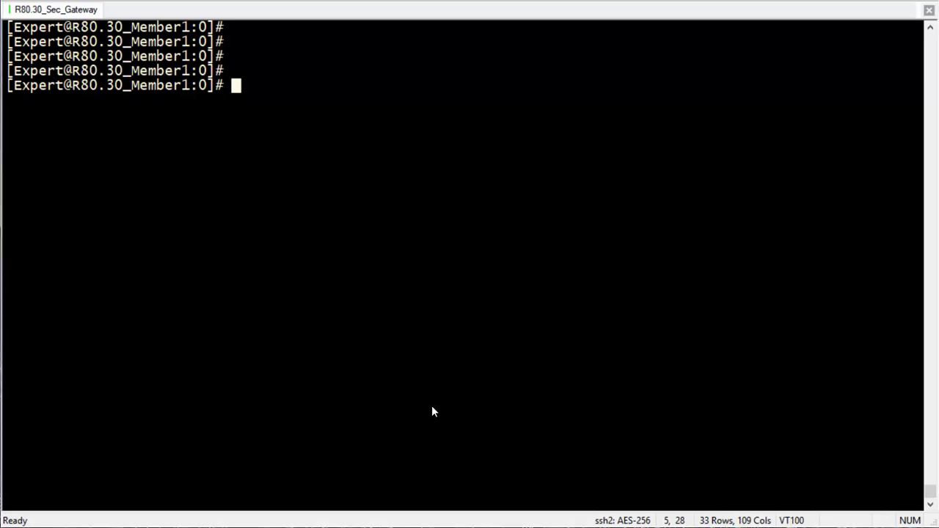
# Step: Run 'mpclient list' and 'mpclient status sslvpn' to confirm the sslvpn portal is running
pyautogui.write('mpclient list')
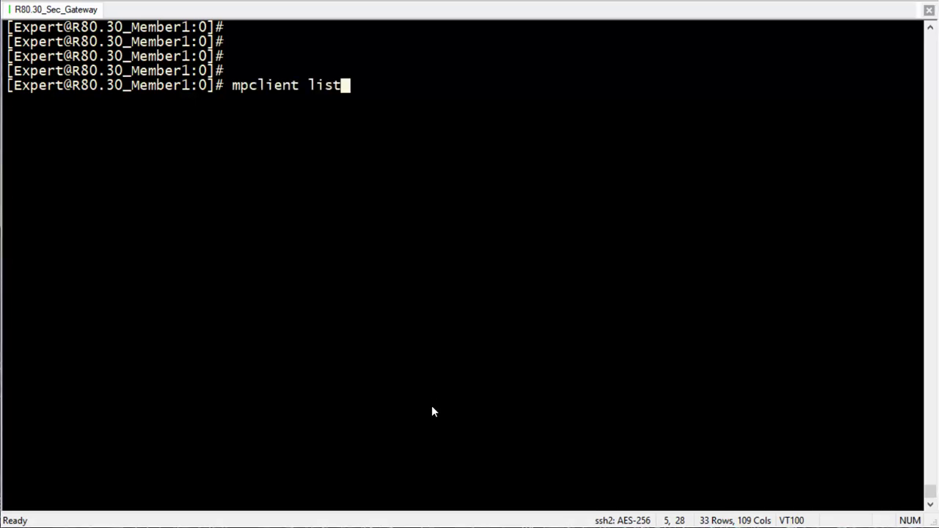
pyautogui.press('Return')
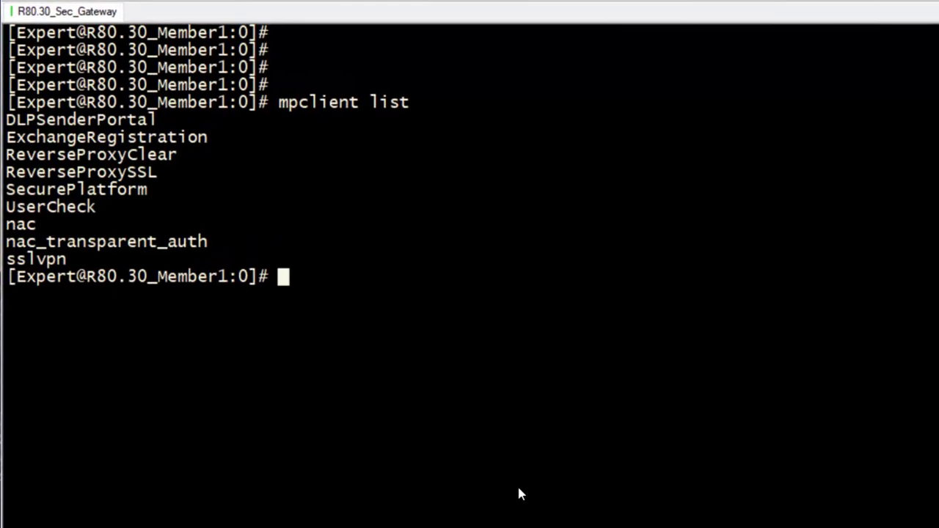
pyautogui.press('Return')
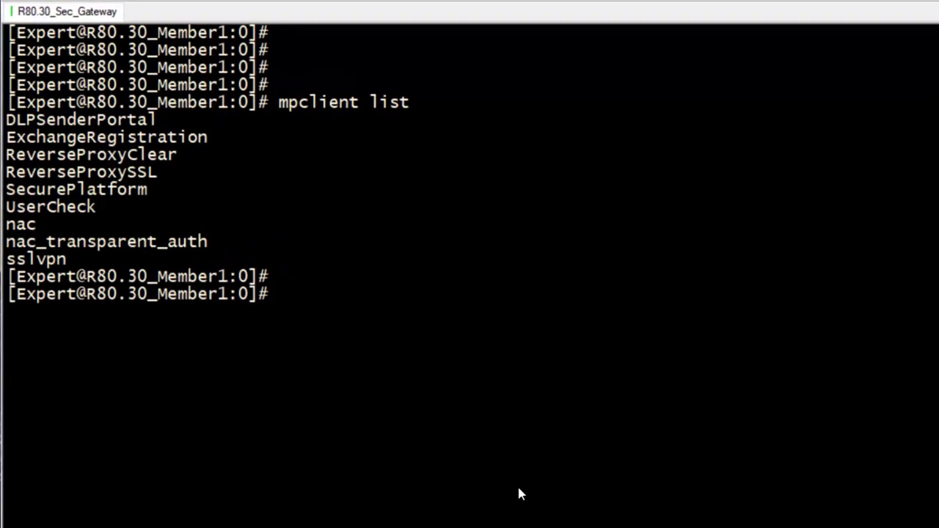
pyautogui.write('mpclient status')
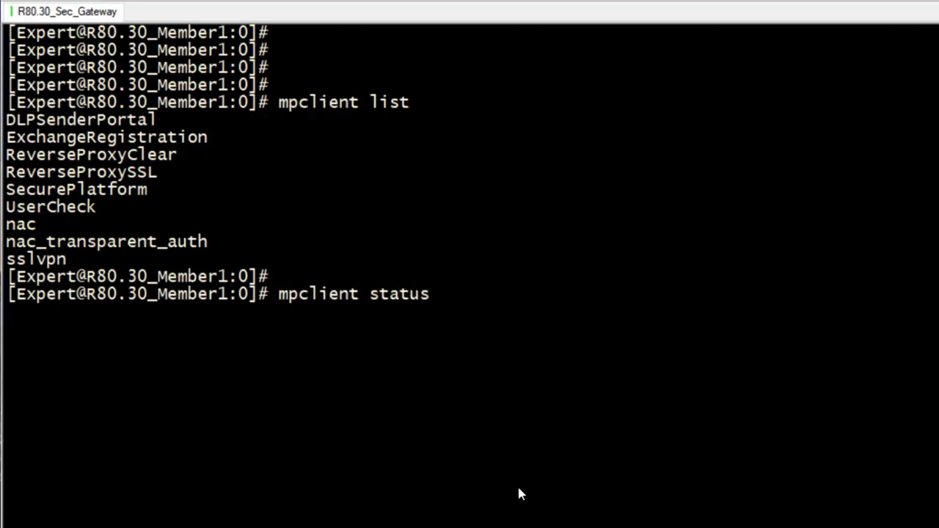
pyautogui.write(' sslvpn')
pyautogui.press('Return')
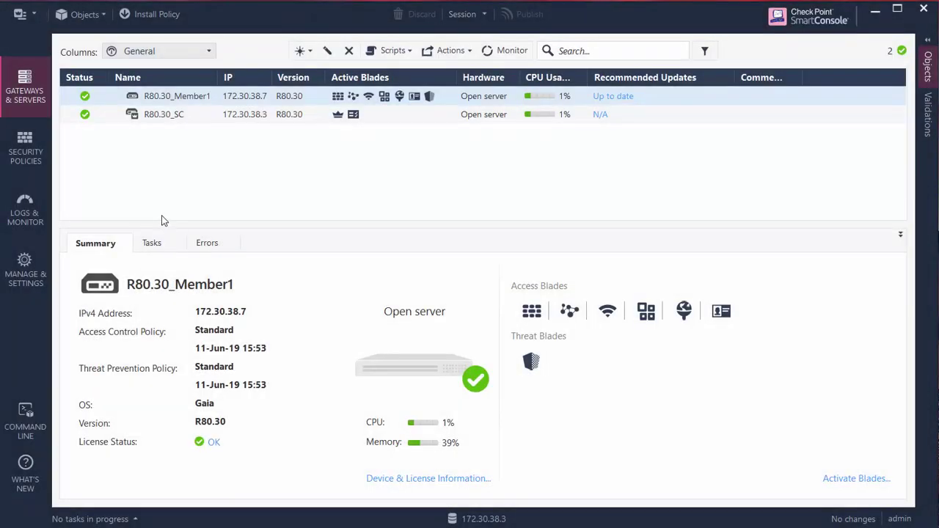
# Step: Import igool2.p12 with its password as R80.30_Member1's Platform Portal certificate and save the gateway
pyautogui.click(163, 98)
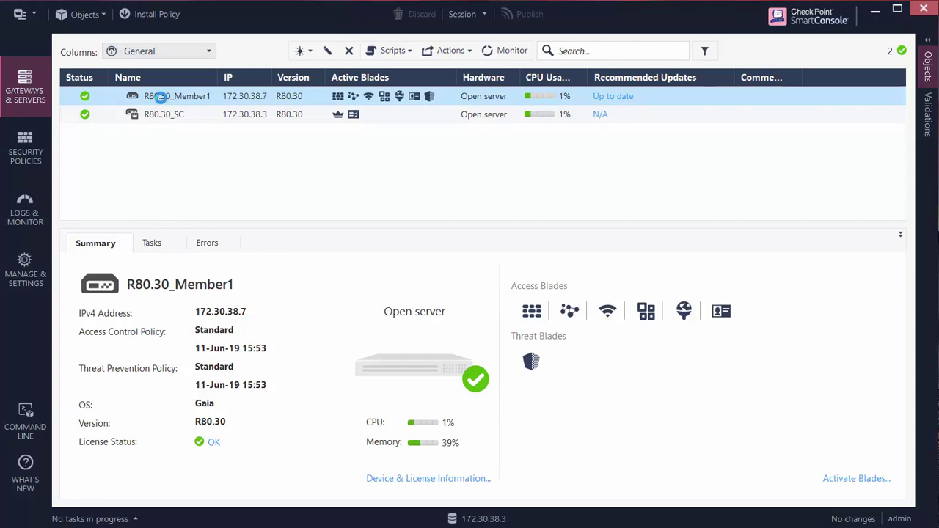
pyautogui.doubleClick(161, 97)
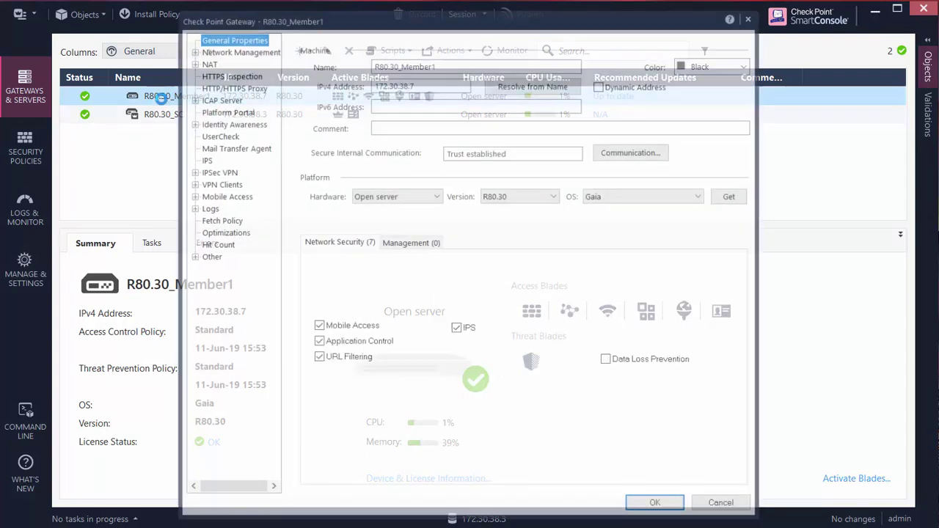
pyautogui.click(233, 112)
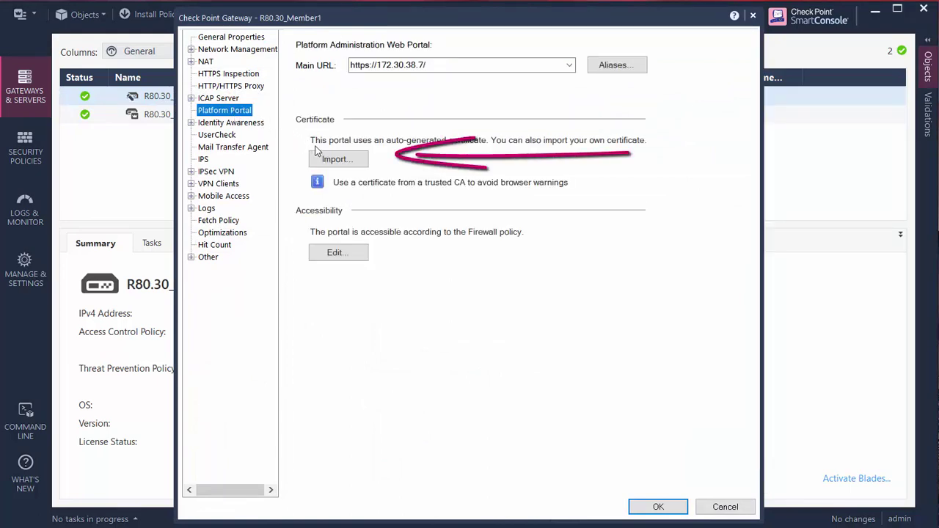
pyautogui.click(338, 160)
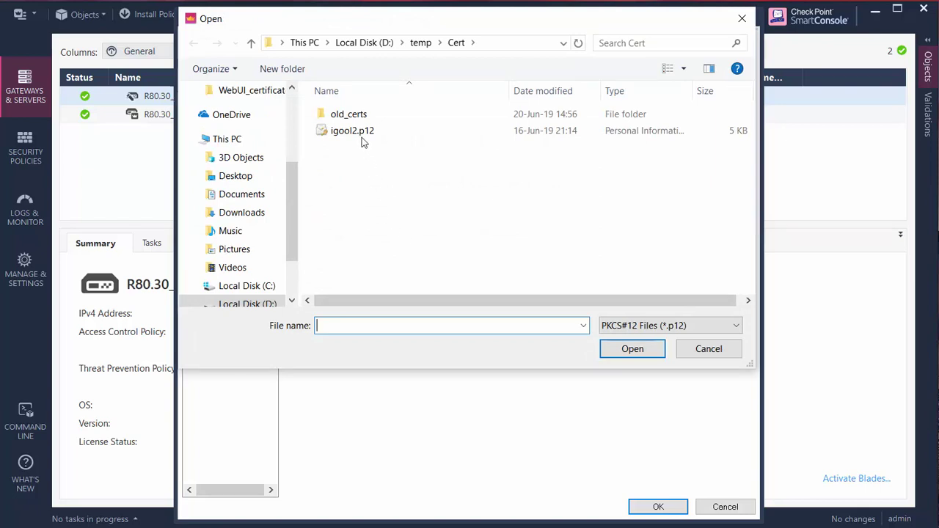
pyautogui.click(353, 131)
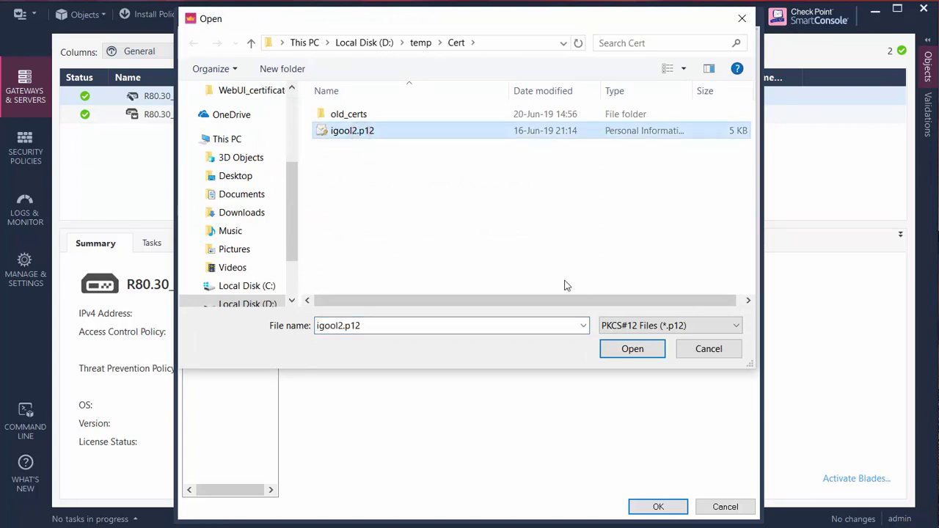
pyautogui.click(631, 351)
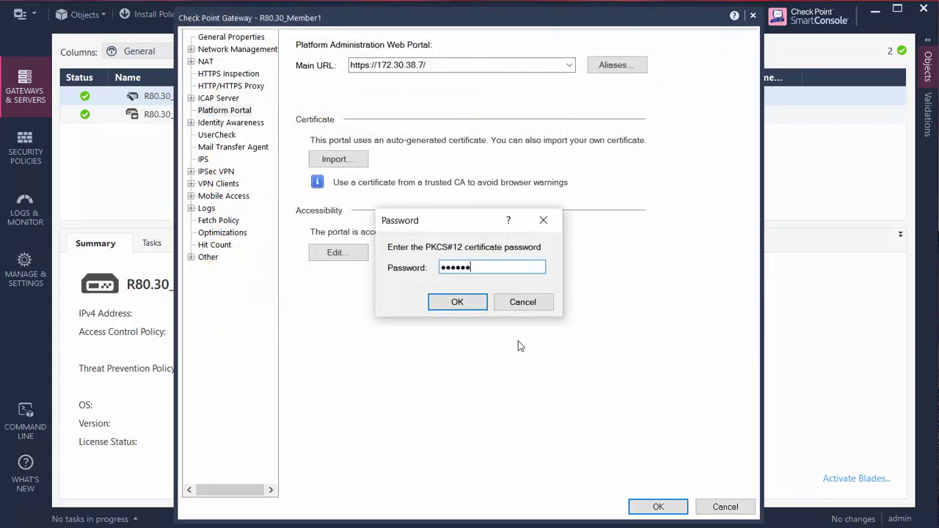
pyautogui.press('Return')
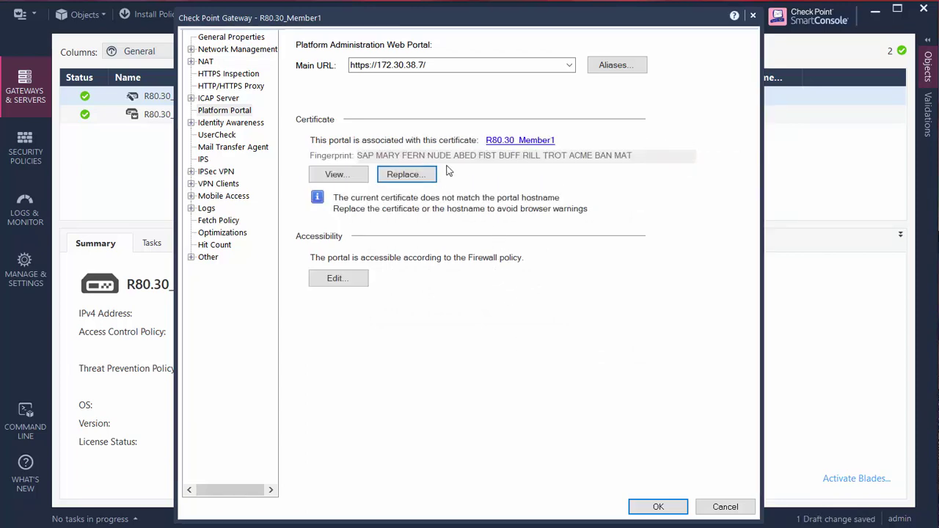
pyautogui.click(666, 507)
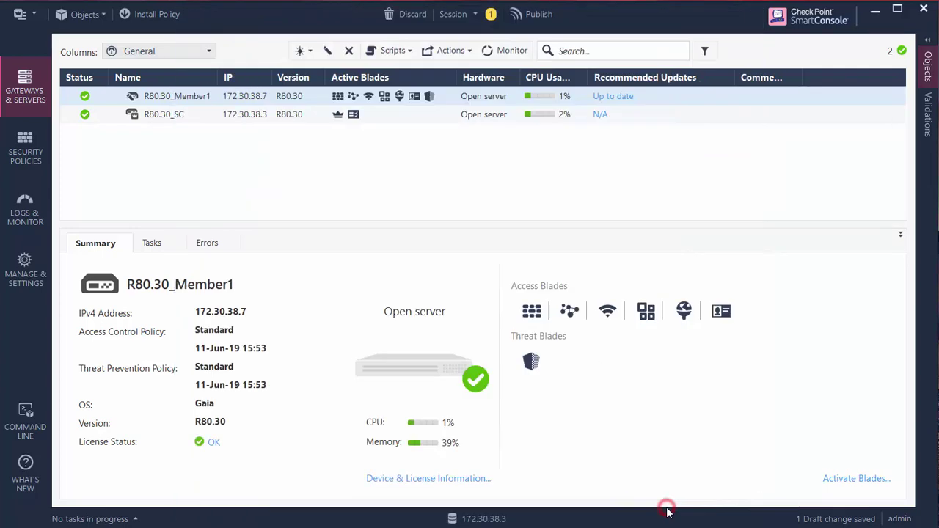
# Step: Publish the session and install the policy on the gateway
pyautogui.click(151, 15)
pyautogui.click(536, 367)
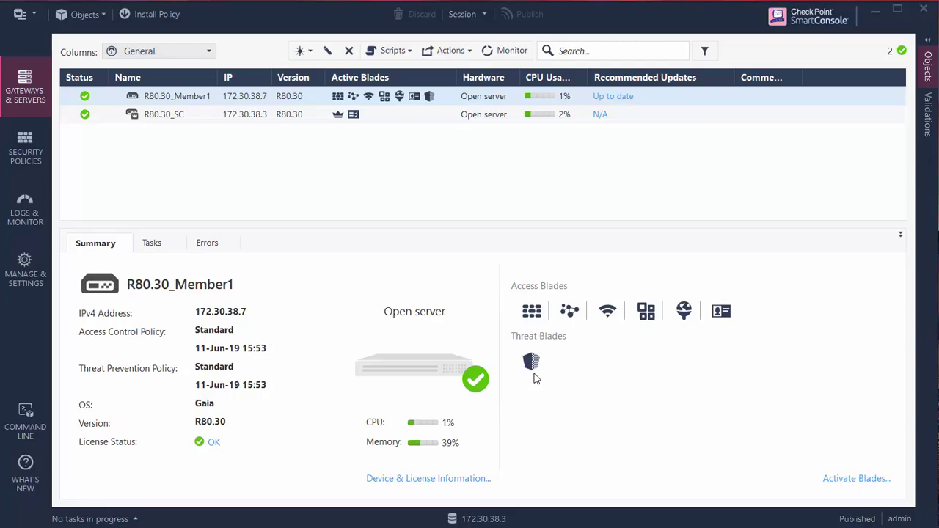
pyautogui.click(710, 485)
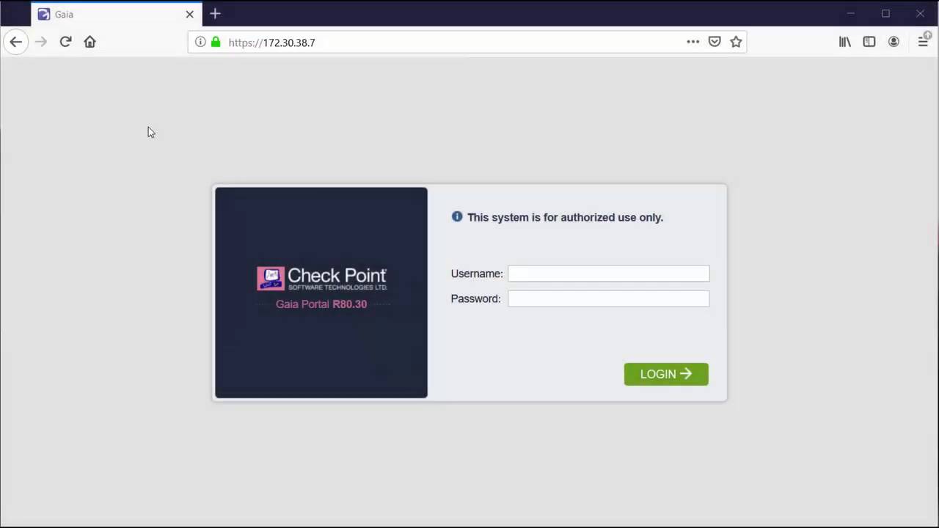
pyautogui.click(213, 46)
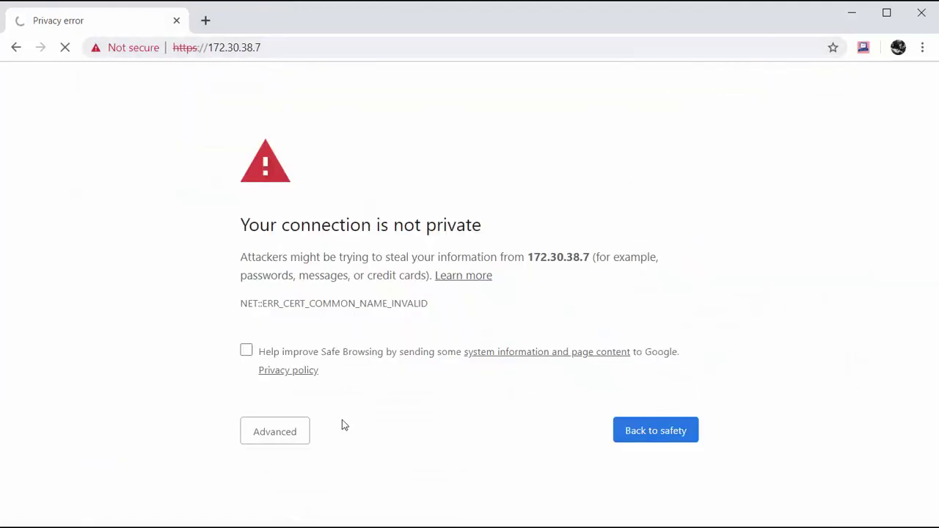
# Step: Expand the error's advanced details and highlight the missing 'Subject Alternative Names' explanation
pyautogui.click(294, 436)
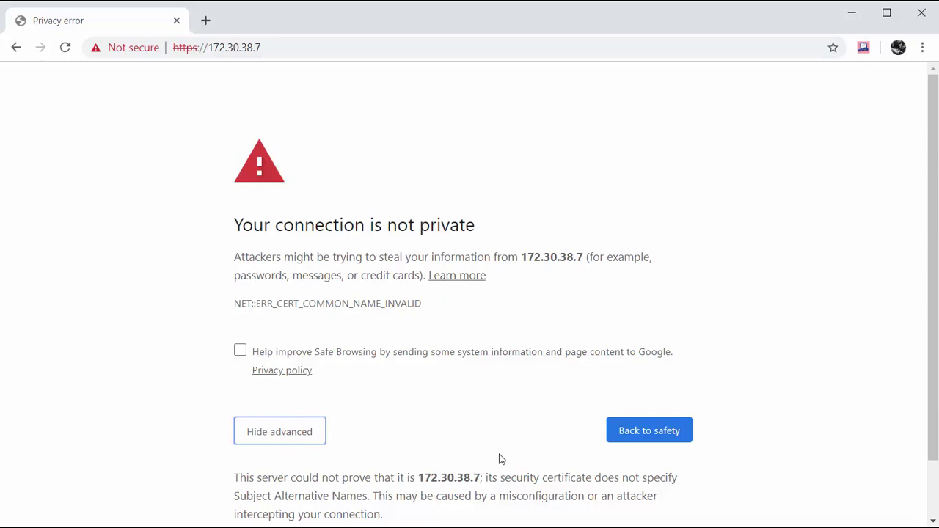
pyautogui.scroll(-1, 499, 459)
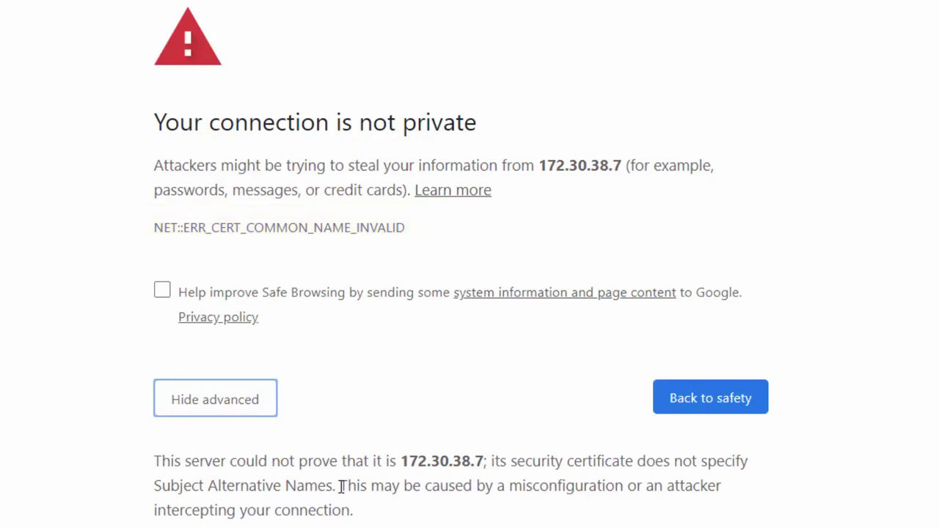
pyautogui.moveTo(341, 487); pyautogui.dragTo(155, 487)
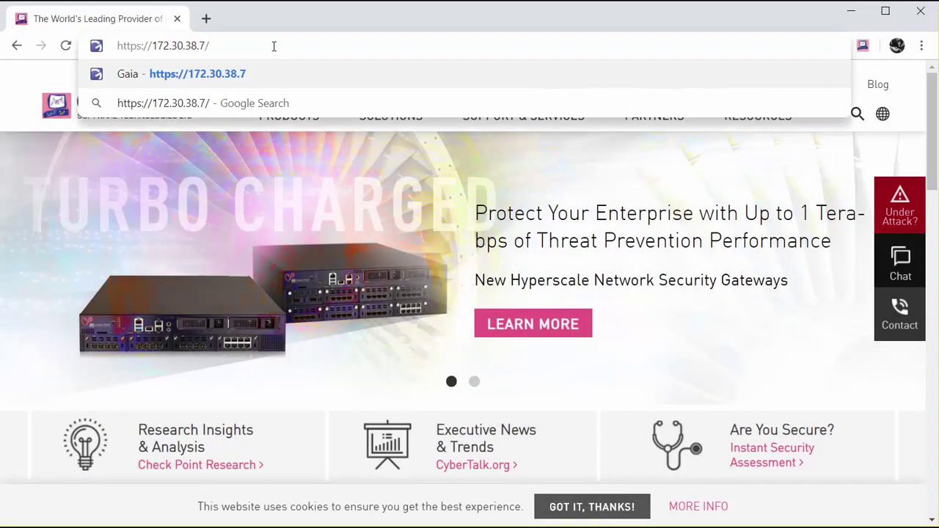
pyautogui.press('Return')
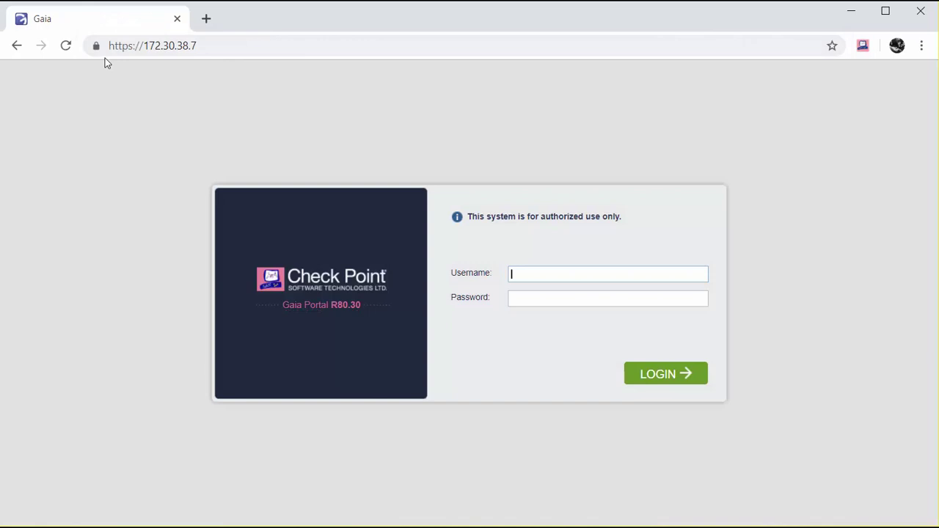
pyautogui.click(95, 46)
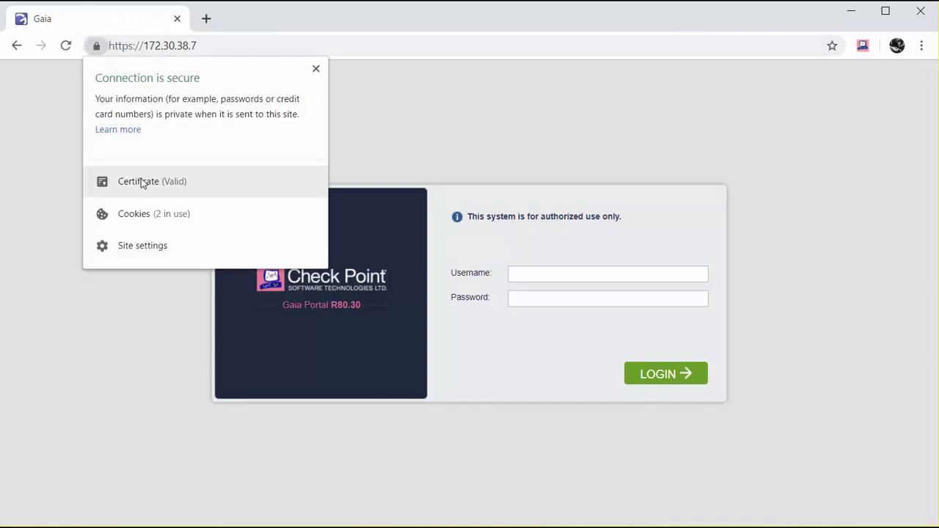
pyautogui.click(140, 179)
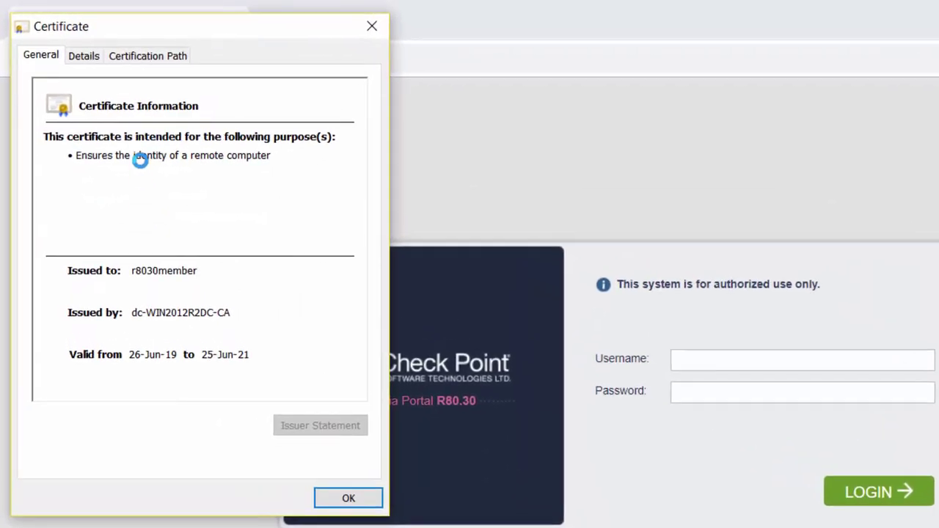
pyautogui.click(86, 57)
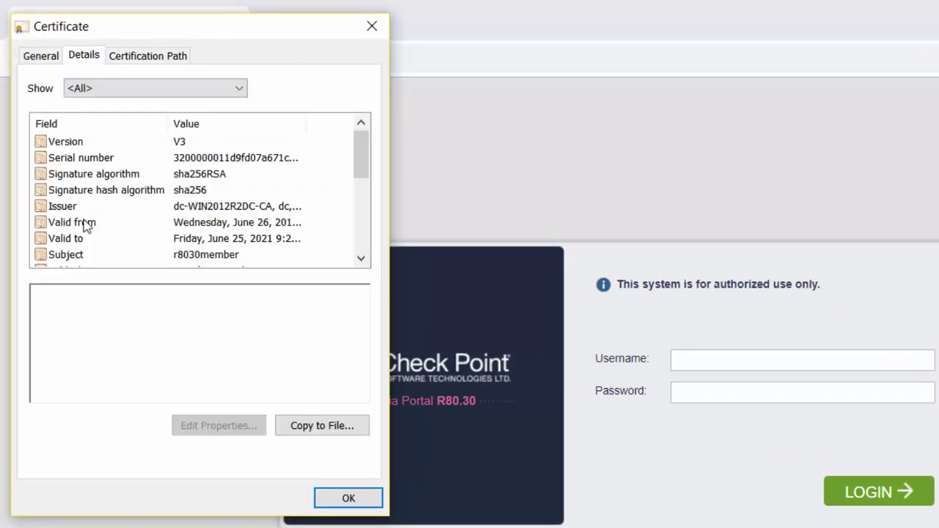
pyautogui.moveTo(359, 168); pyautogui.dragTo(352, 210)
pyautogui.click(140, 239)
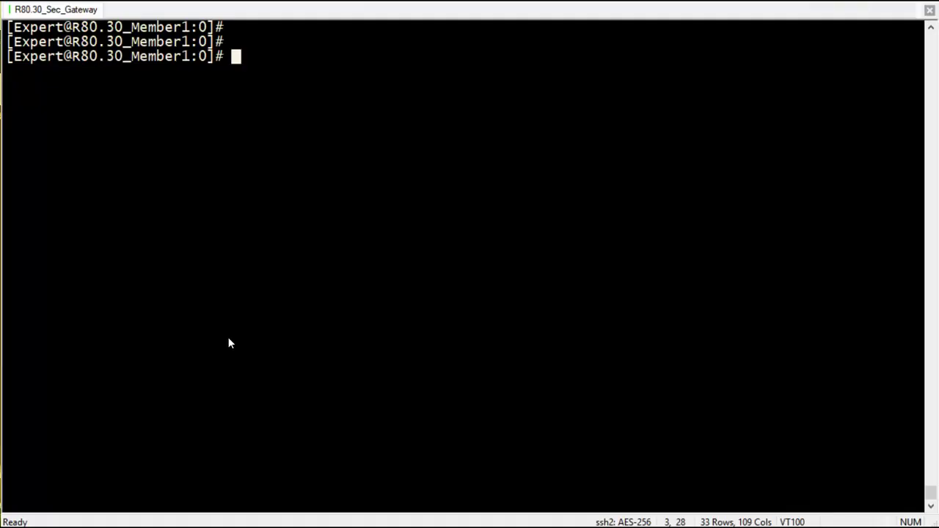
# Step: List /web/conf/ with 'ls -l' and show the current directory with 'pwd'
pyautogui.write('ls -l /web')
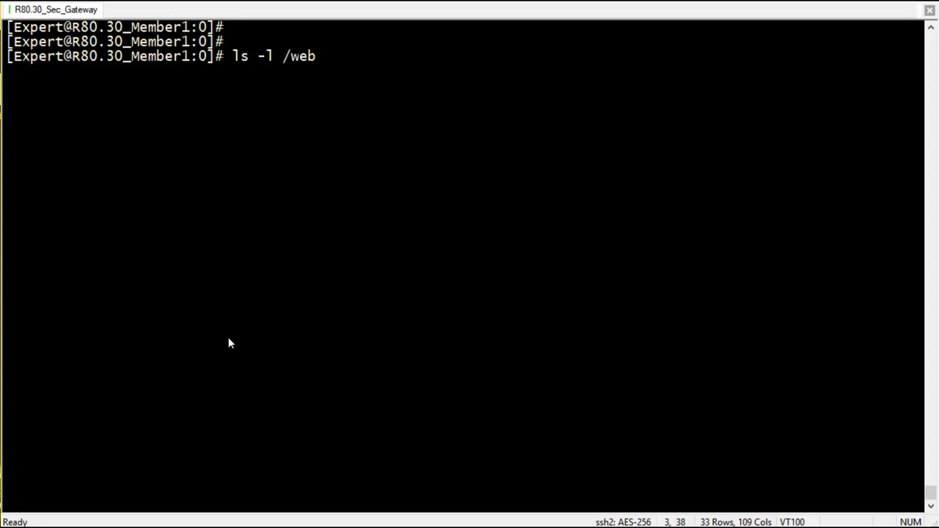
pyautogui.write('/conf/')
pyautogui.press('Return')
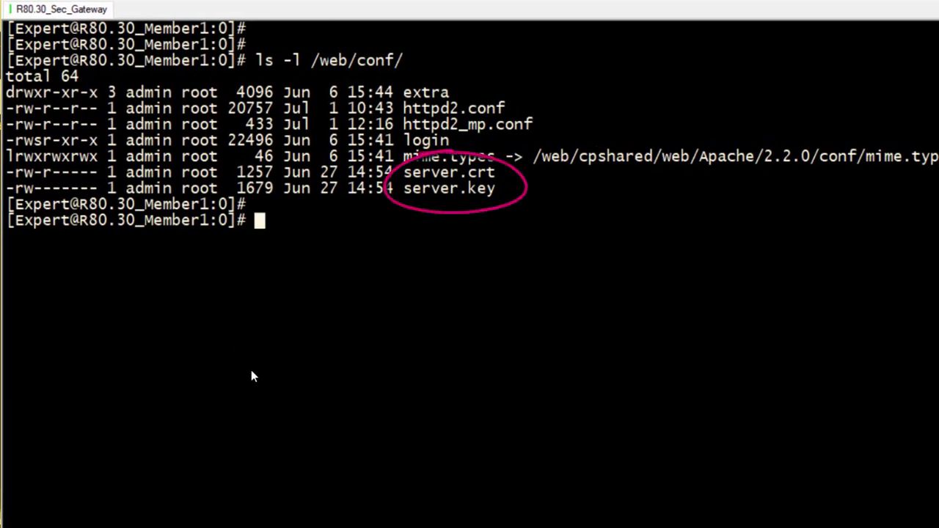
pyautogui.write('pwd')
pyautogui.press('Return')
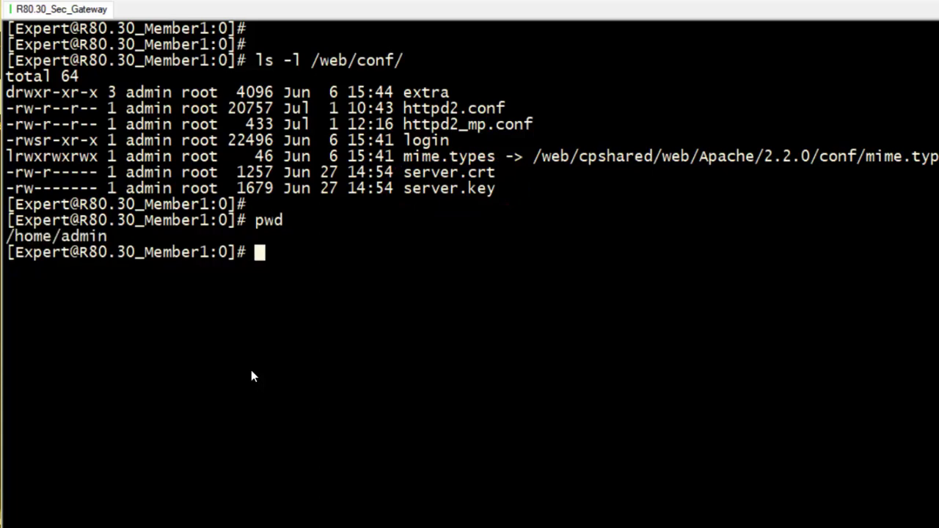
pyautogui.press('Return')
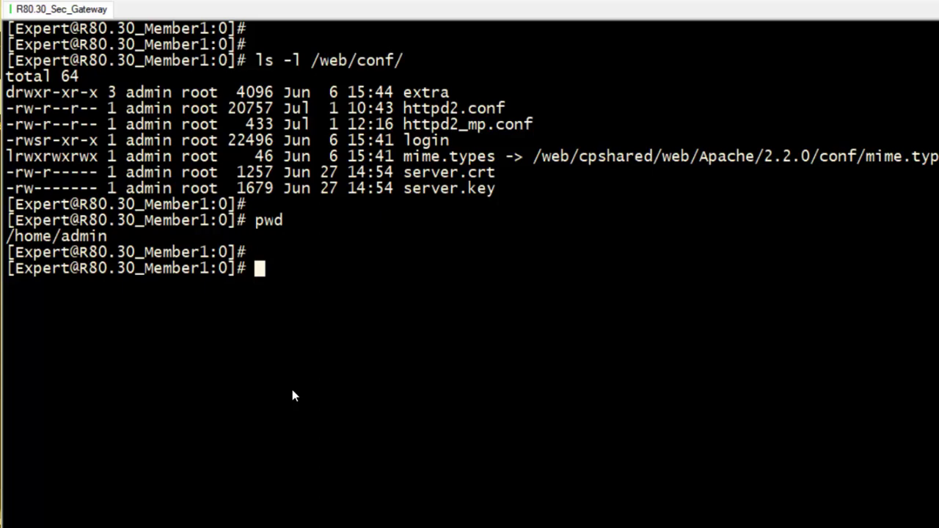
# Step: Copy server.crt and server.key to server.crt_ORIG and server.key_ORIG backups
pyautogui.press('Return')
pyautogui.rightClick(292, 391)
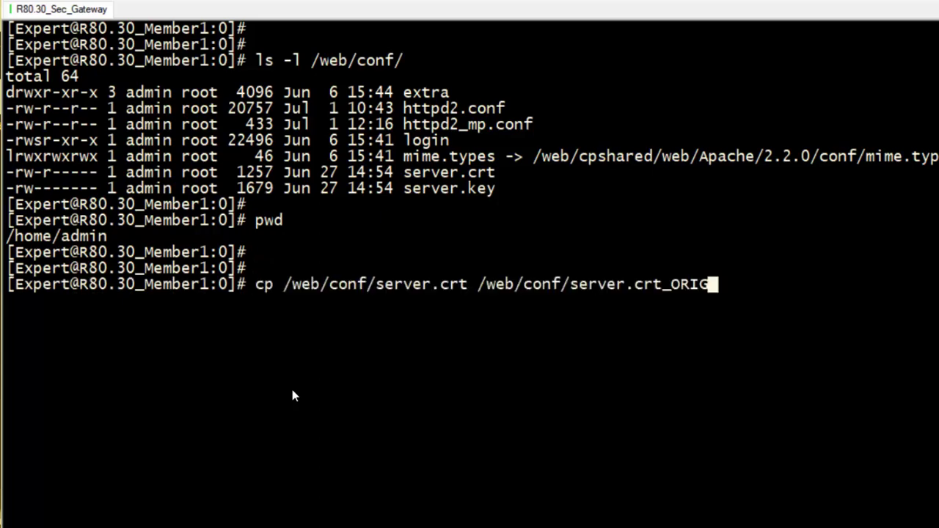
pyautogui.press('Return')
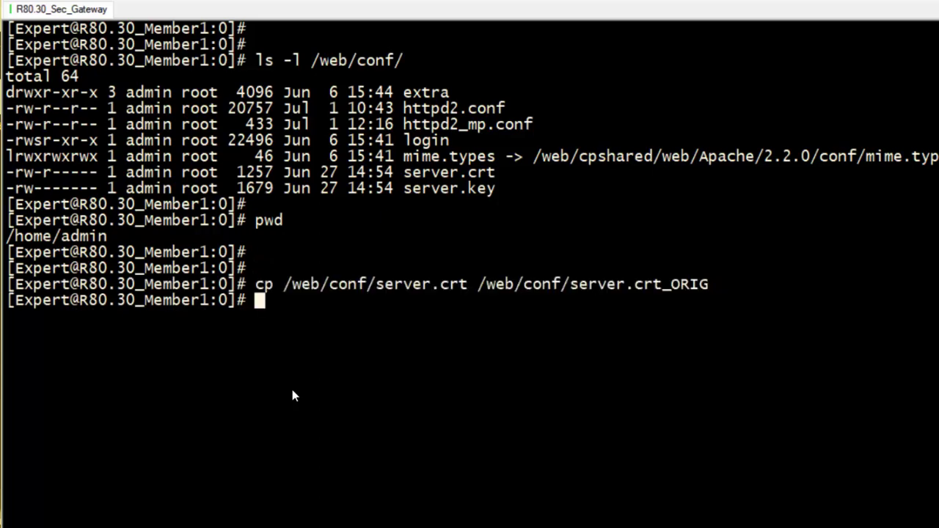
pyautogui.press('Return')
pyautogui.press('Return')
pyautogui.rightClick(244, 433)
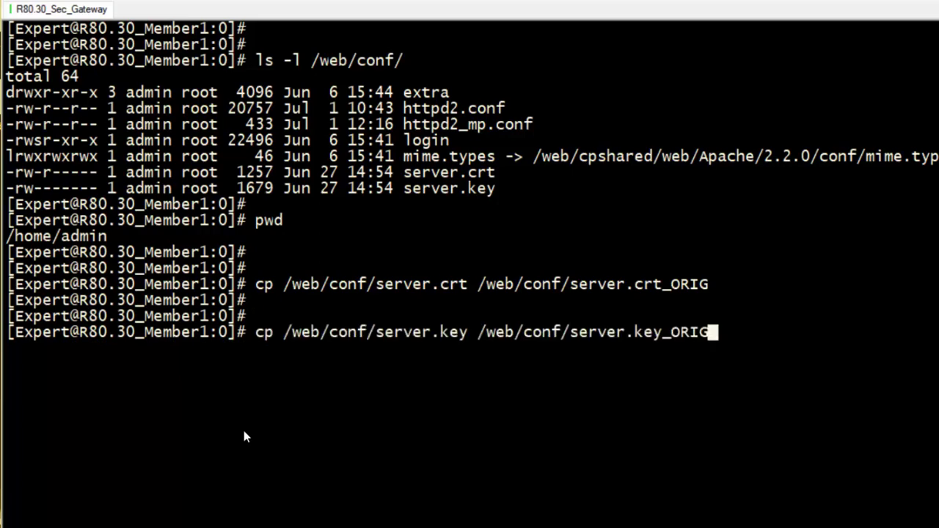
pyautogui.press('Return')
pyautogui.press('Return')
pyautogui.press('Return')
pyautogui.write('ls -l')
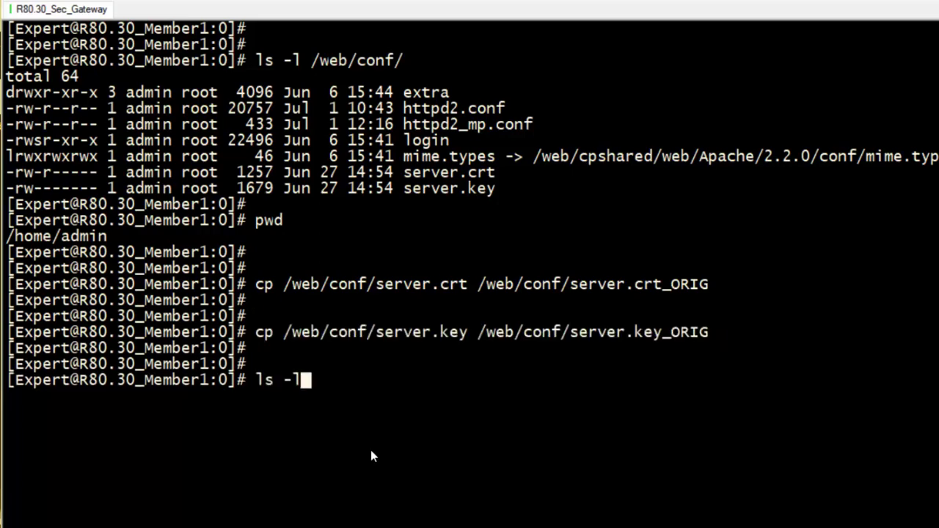
pyautogui.press('Return')
pyautogui.press('Return')
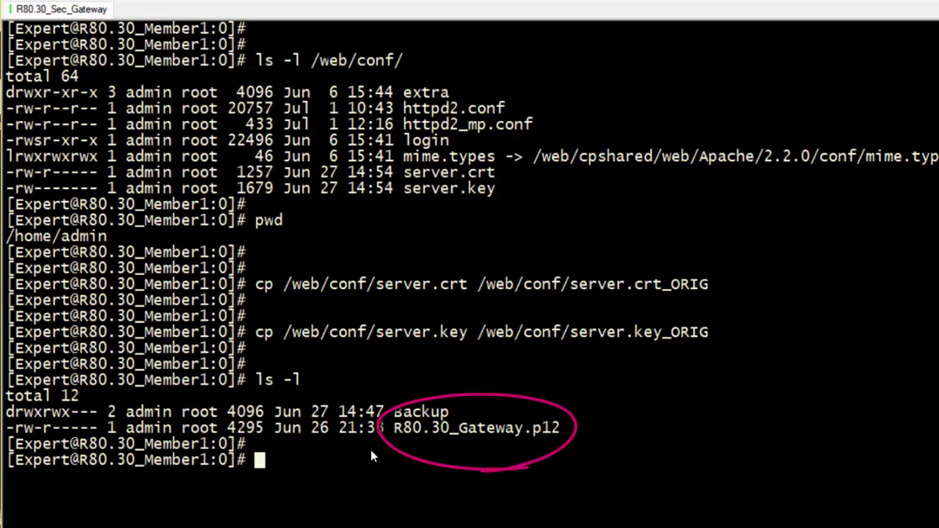
# Step: Extract the private key from R80.30_Gateway.p12 into R80.30_Gateway.key with a PEM pass phrase
pyautogui.press('Return')
pyautogui.rightClick(394, 522)
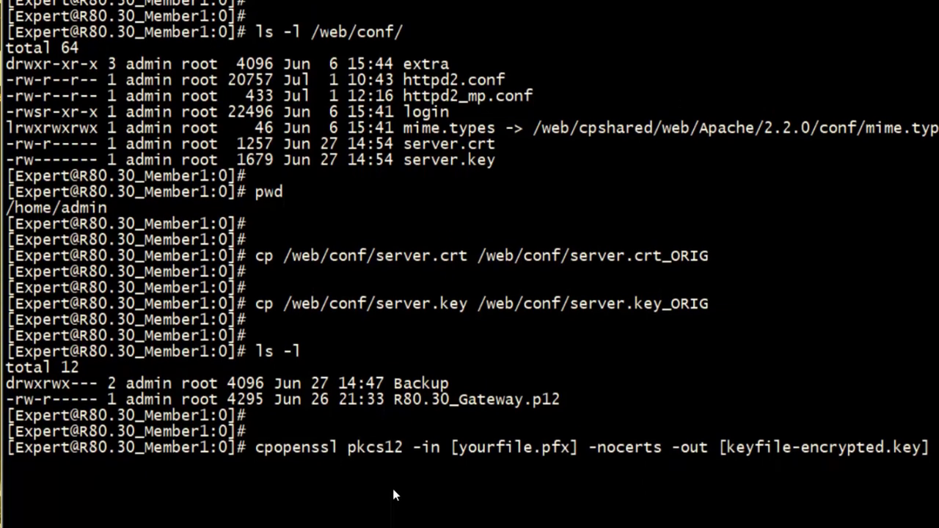
pyautogui.press('Return')
pyautogui.press('Return')
pyautogui.press('Return')
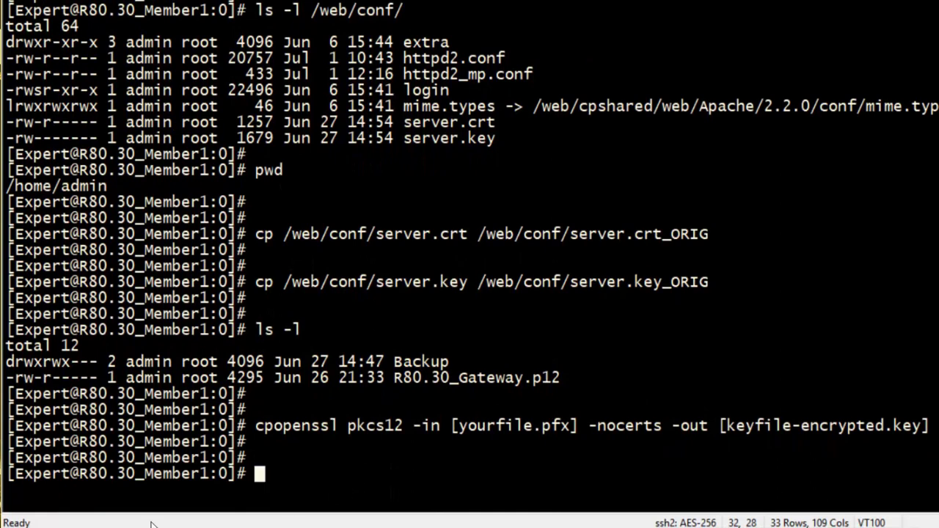
pyautogui.press('Return')
pyautogui.write('cpopenssl pkcs12 -in R80.30_Gateway.p12 -nocerts -out R80.30_Gateway.key')
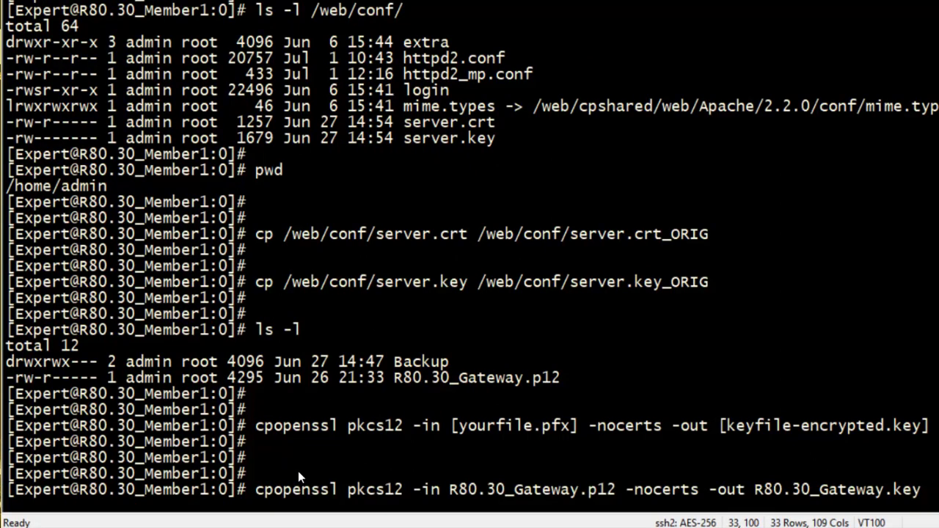
pyautogui.press('Return')
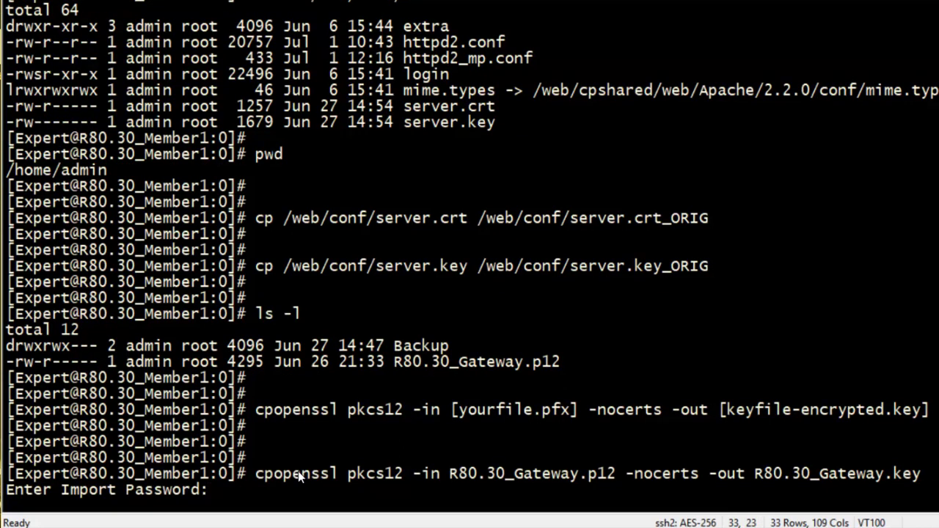
pyautogui.press('Return')
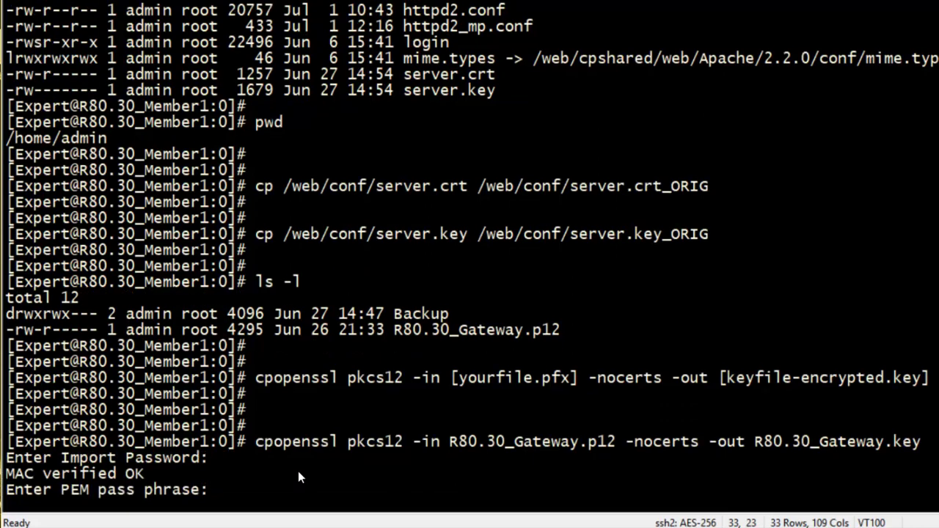
pyautogui.press('Return')
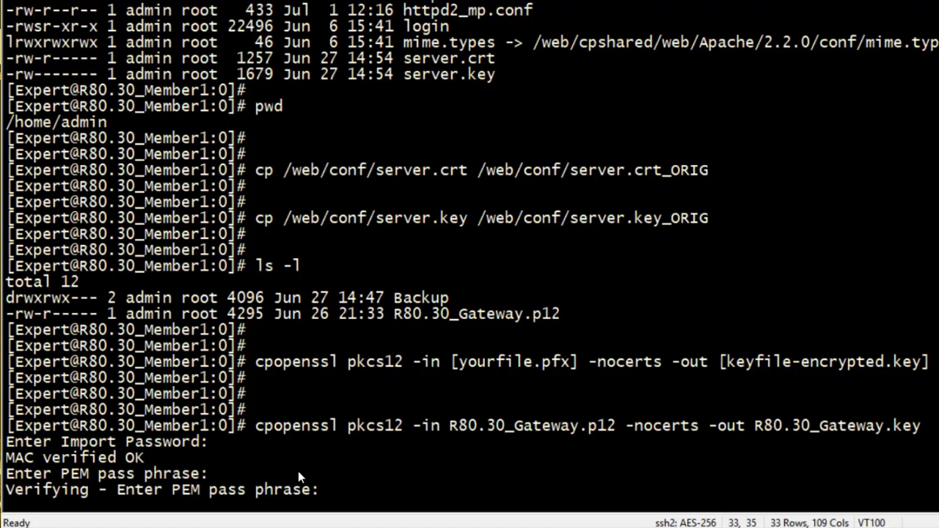
pyautogui.press('Return')
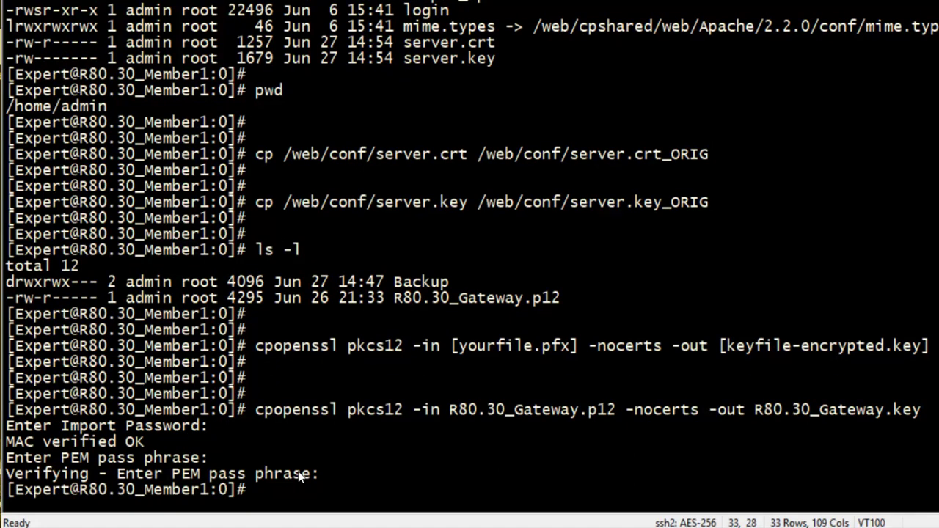
# Step: Extract the client certificate from R80.30_Gateway.p12 into R80.30_Gateway.crt
pyautogui.press('Return')
pyautogui.press('Return')
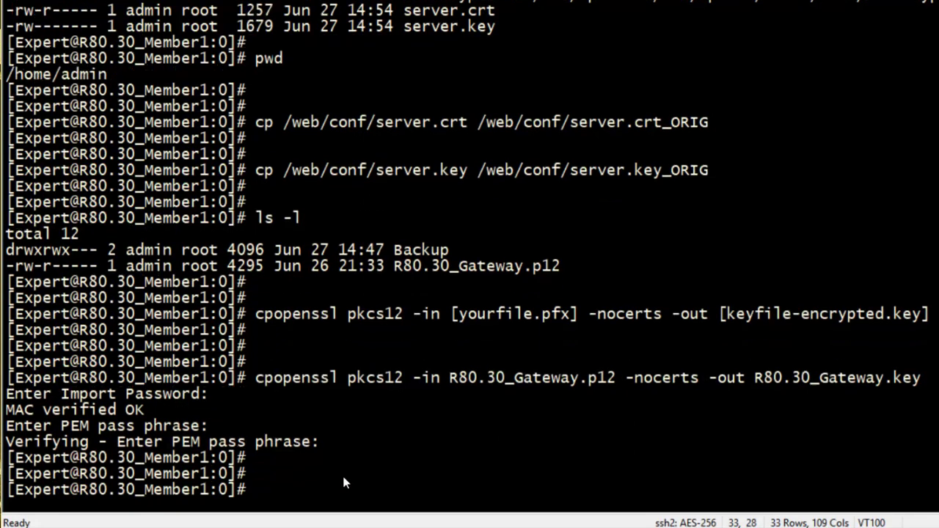
pyautogui.rightClick(341, 472)
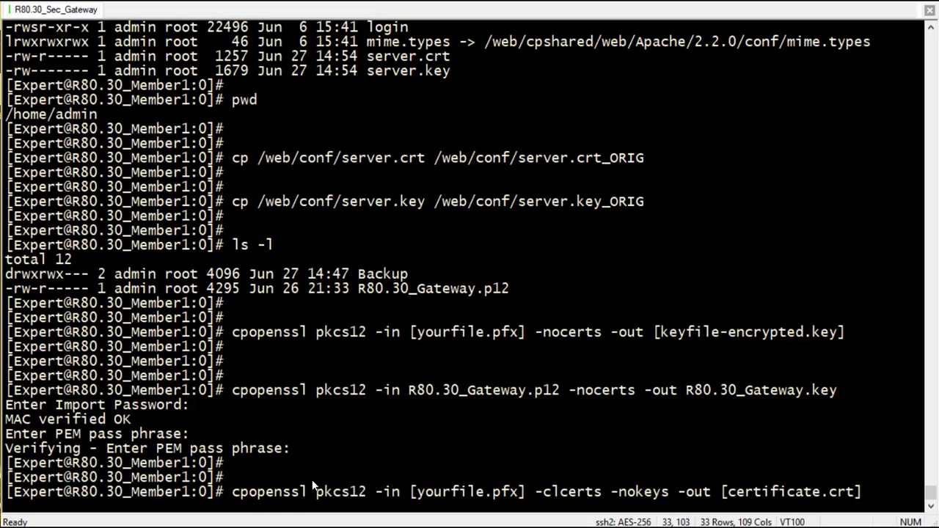
pyautogui.press('Return')
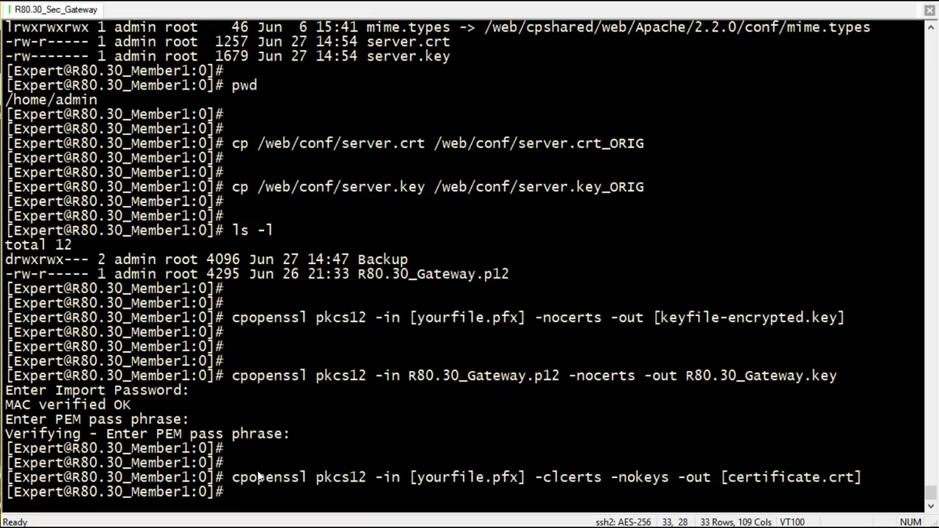
pyautogui.press('Return')
pyautogui.press('Return')
pyautogui.press('Return')
pyautogui.rightClick(309, 492)
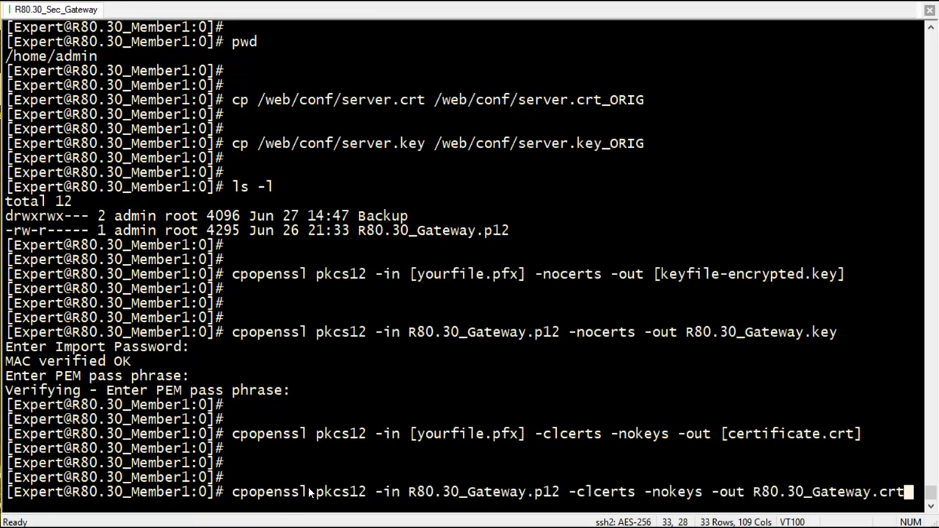
pyautogui.press('Return')
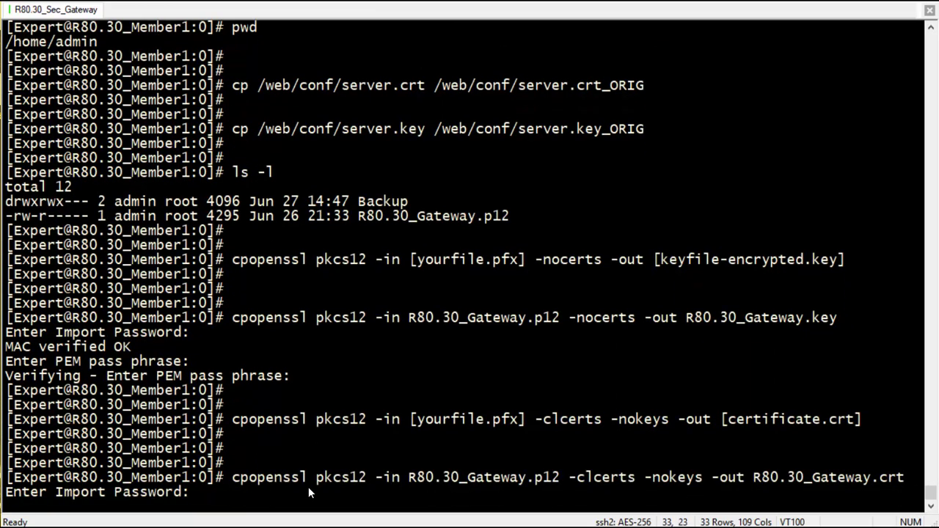
pyautogui.press('Return')
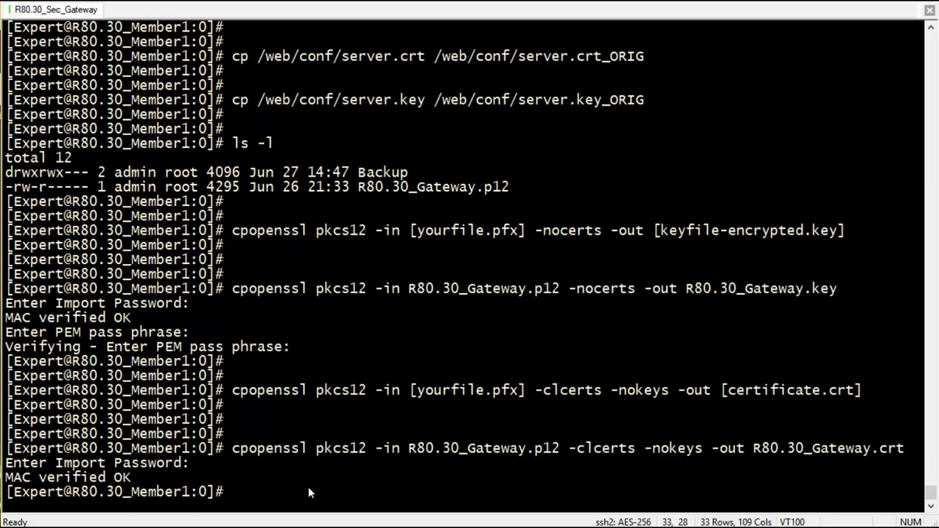
# Step: Display R80.30_Gateway.key to confirm it is an encrypted private key
pyautogui.press('Return')
pyautogui.write('cat ')
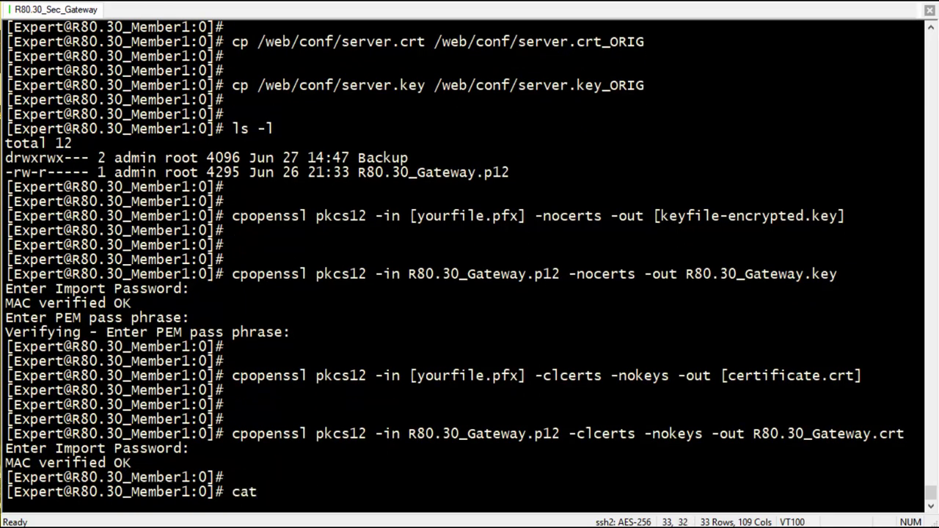
pyautogui.write('R80.3')
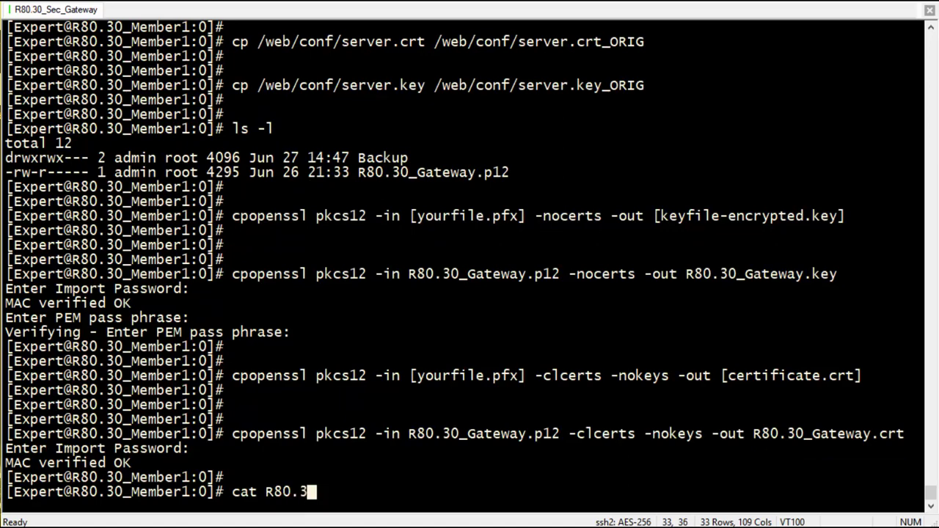
pyautogui.press('Tab')
pyautogui.write('key')
pyautogui.press('Return')
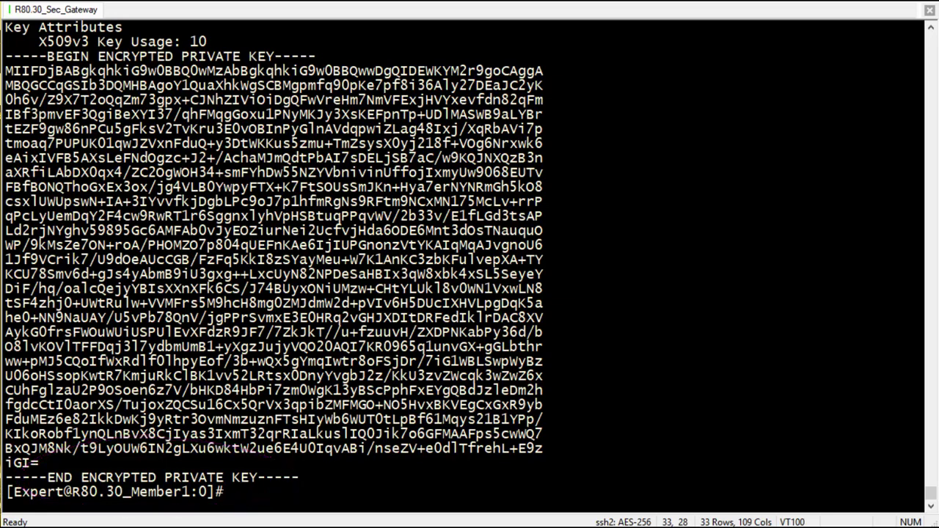
# Step: Decrypt R80.30_Gateway.key with cpopenssl rsa into R80.30_Gateway_decrypted.key using the pass phrase
pyautogui.press('Return')
pyautogui.press('Return')
pyautogui.press('Return')
pyautogui.write('cpopenssl rsa -in [keyfile-encrypted.key] -out [keyfile-decrypted.key]')
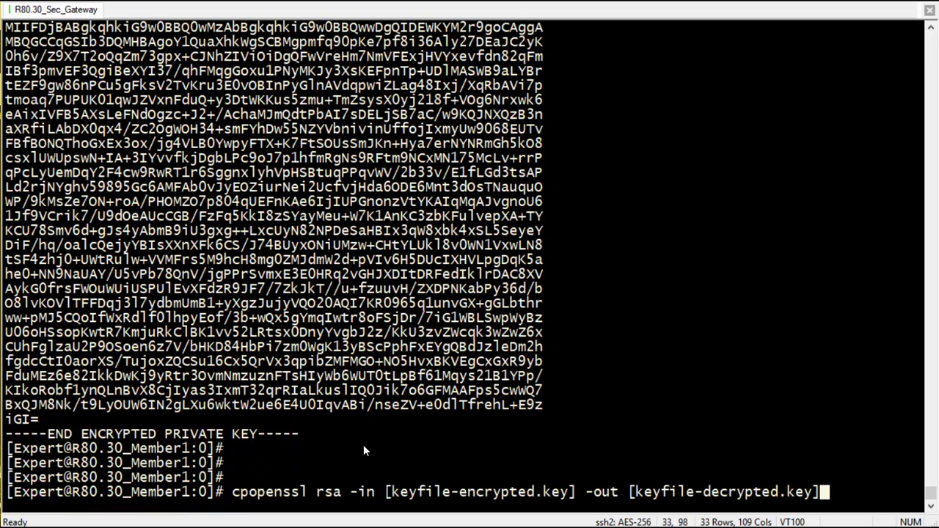
pyautogui.press('Return')
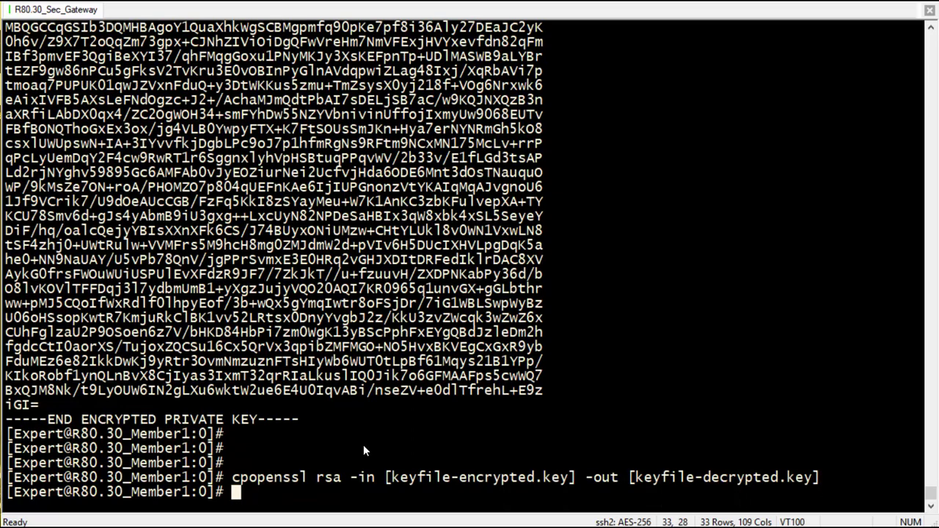
pyautogui.press('Return')
pyautogui.write('cpopenssl rsa -in R80.30_Gateway.key -out R80.30_Gateway_decrypted.key')
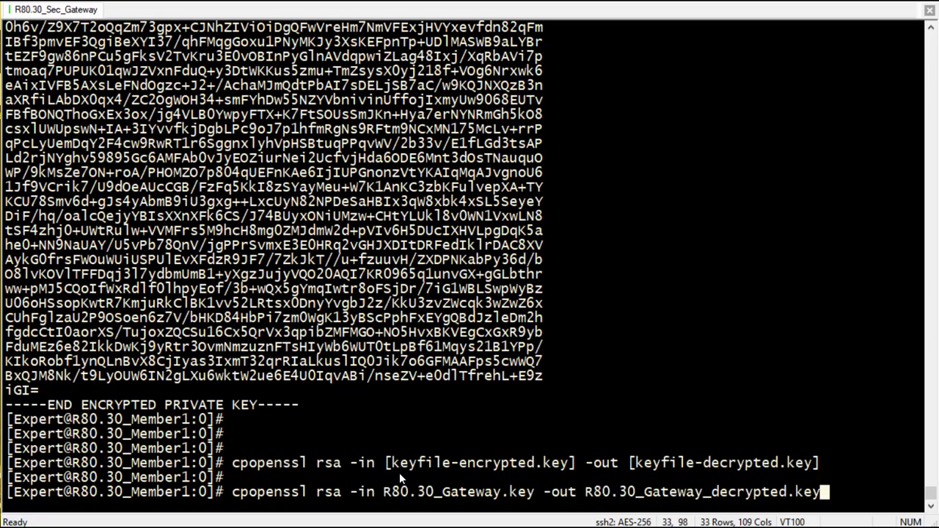
pyautogui.press('Return')
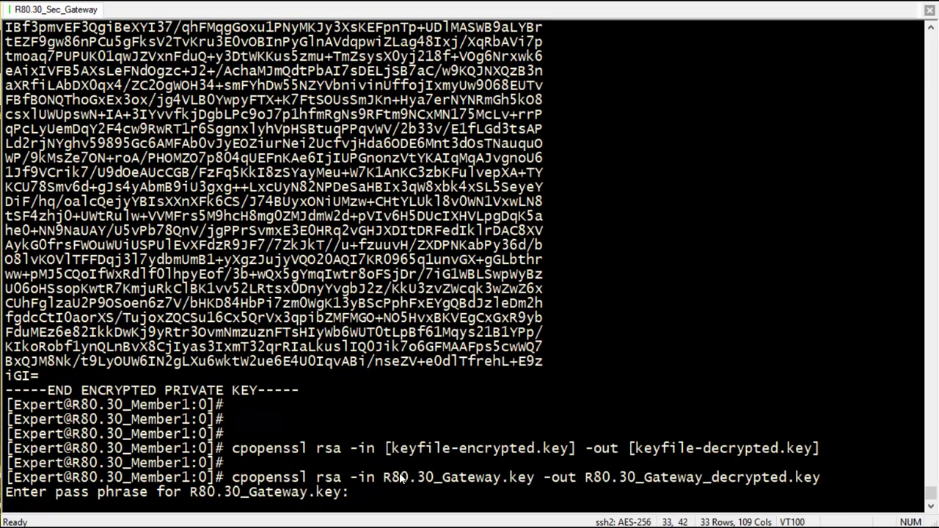
pyautogui.press('Return')
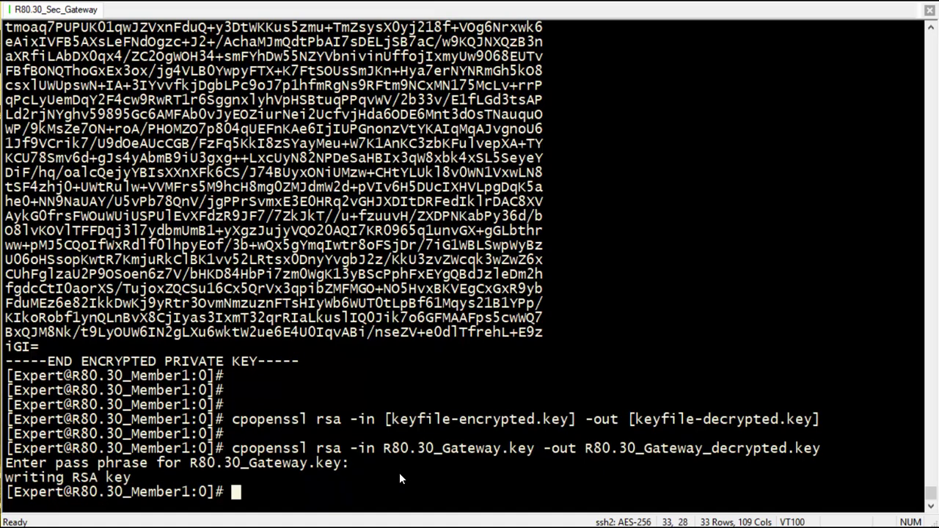
pyautogui.press('Return')
# Step: Display R80.30_Gateway_decrypted.key to confirm it is a plain RSA private key
pyautogui.write('cat R')
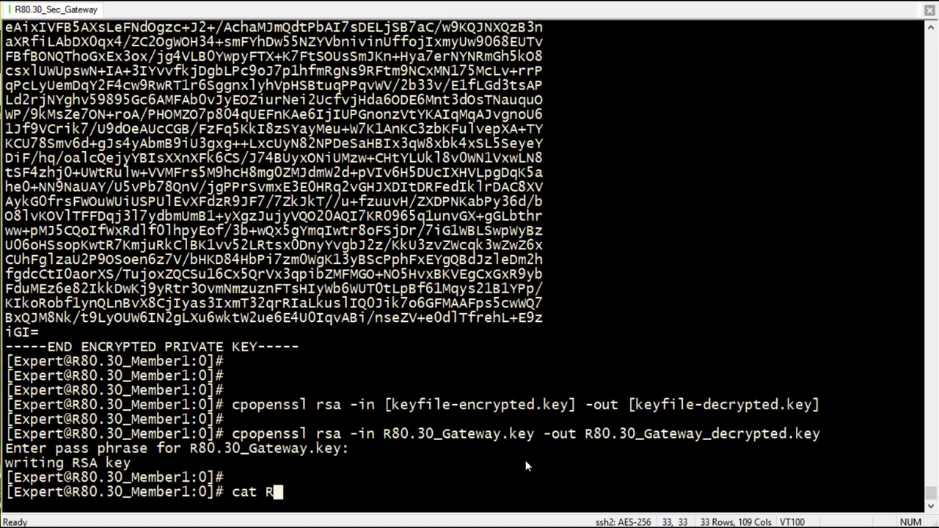
pyautogui.press('Tab')
pyautogui.write('_')
pyautogui.press('Tab')
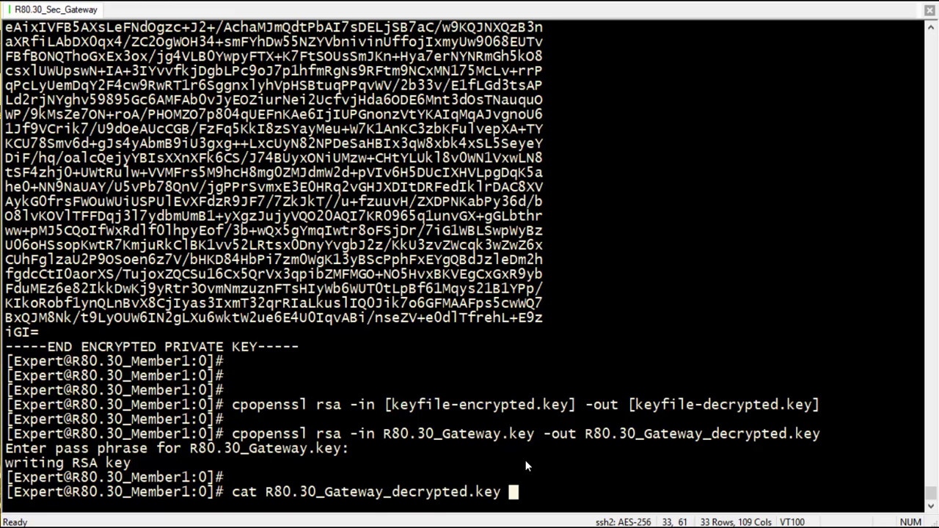
pyautogui.press('Return')
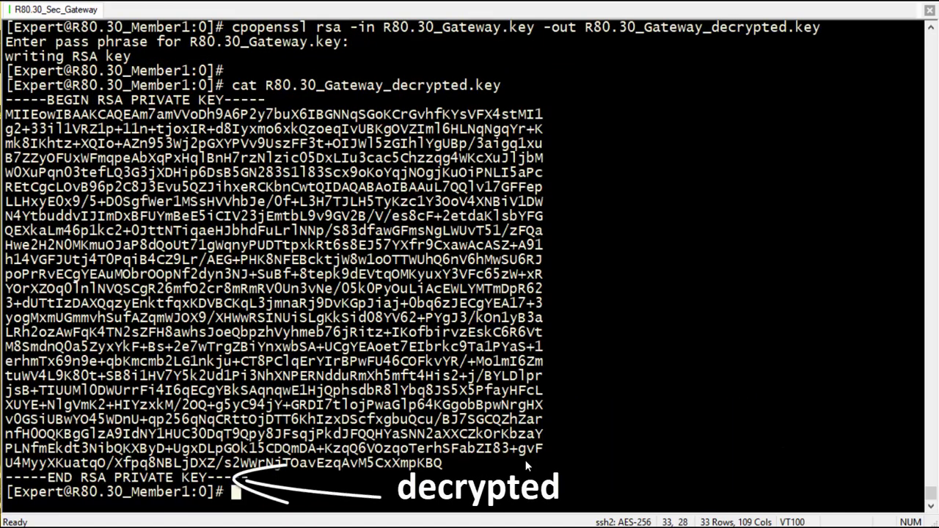
pyautogui.press('Return')
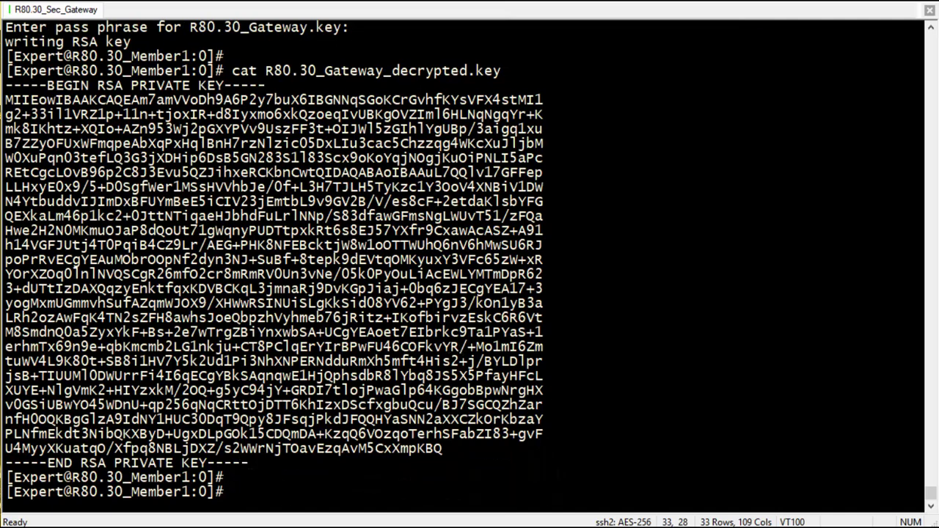
pyautogui.press('Return')
pyautogui.press('Return')
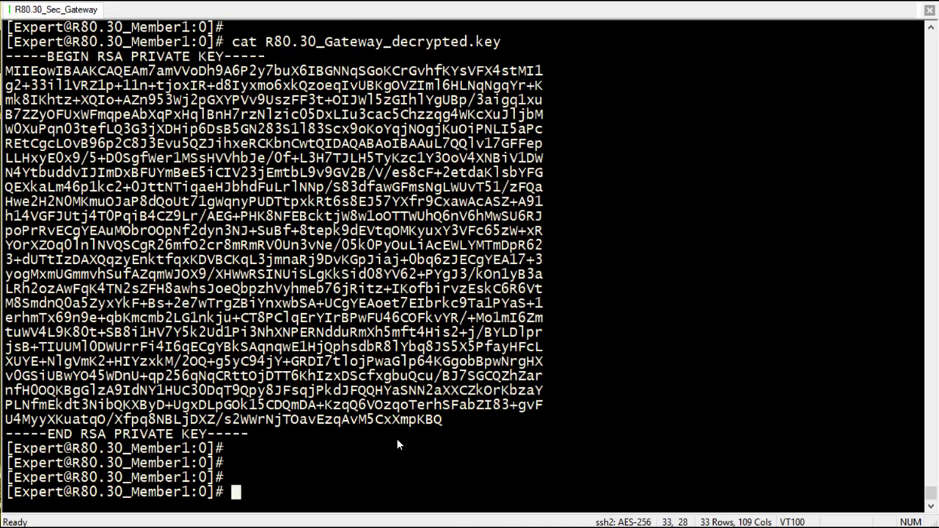
# Step: Copy R80.30_Gateway.crt and the decrypted key over /web/conf/server.crt and server.key
pyautogui.write('cp ./R80.30_Gateway /web/conf/server.crt')
pyautogui.press('Left')
pyautogui.press('Left')
pyautogui.press('Left')
pyautogui.press('Left')
pyautogui.press('Left')
pyautogui.press('Left')
pyautogui.press('Left')
pyautogui.press('Left')
pyautogui.press('Left')
pyautogui.press('Left')
pyautogui.press('Left')
pyautogui.press('Left')
pyautogui.press('Left')
pyautogui.press('Left')
pyautogui.press('Left')
pyautogui.press('Left')
pyautogui.press('Left')
pyautogui.press('Left')
pyautogui.press('Left')
pyautogui.press('Left')
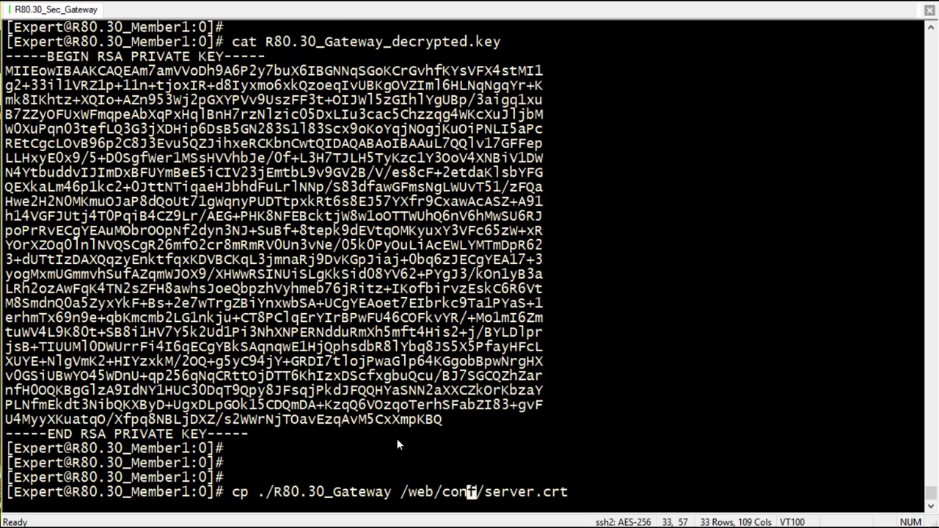
pyautogui.write('.crt')
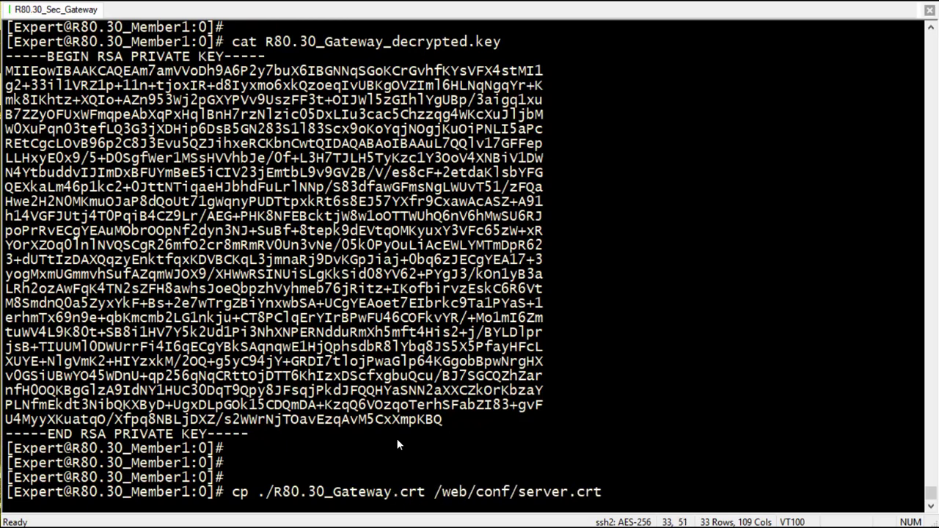
pyautogui.press('Right')
pyautogui.press('Right')
pyautogui.press('Right')
pyautogui.press('Right')
pyautogui.press('Right')
pyautogui.press('Right')
pyautogui.press('Right')
pyautogui.press('Right')
pyautogui.press('Right')
pyautogui.press('Right')
pyautogui.press('Right')
pyautogui.press('Right')
pyautogui.press('Right')
pyautogui.press('Right')
pyautogui.press('Right')
pyautogui.press('Right')
pyautogui.press('Right')
pyautogui.press('Right')
pyautogui.press('Right')
pyautogui.press('Right')
pyautogui.press('Return')
pyautogui.press('Return')
pyautogui.press('Return')
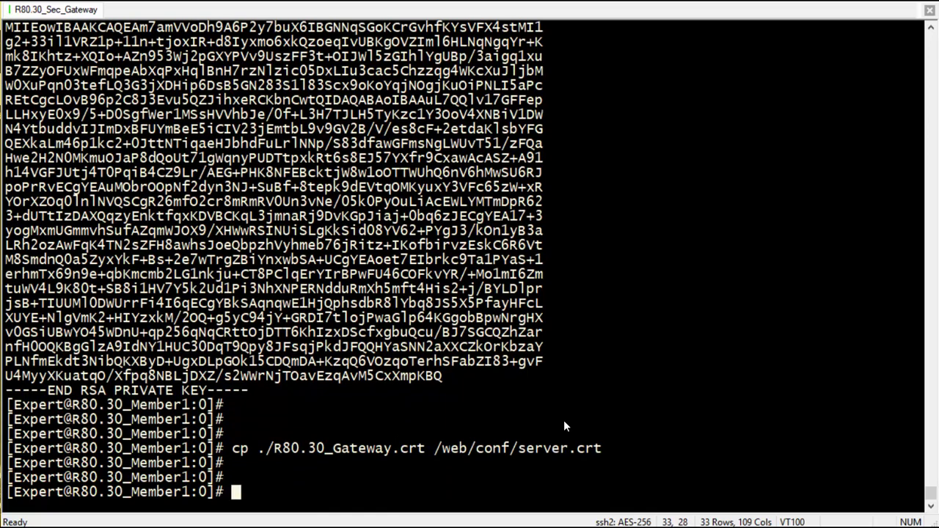
pyautogui.rightClick(564, 426)
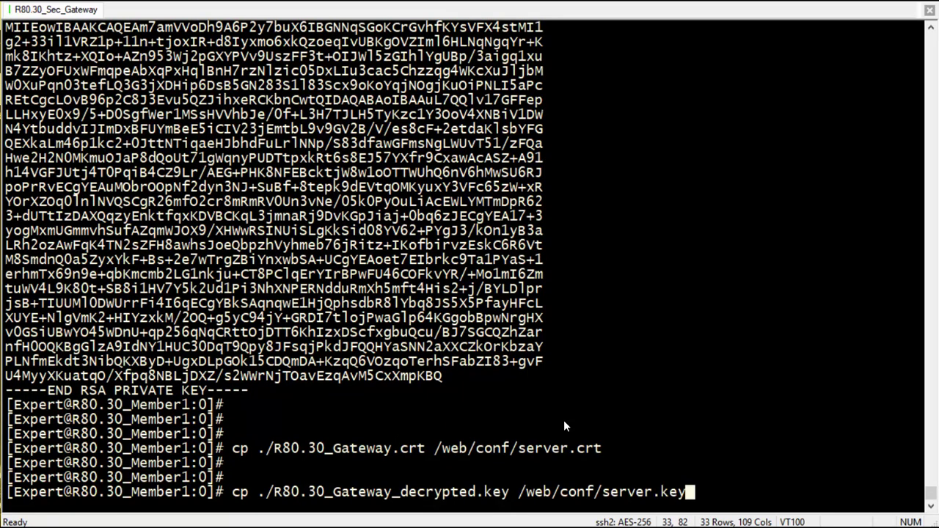
pyautogui.press('Return')
pyautogui.press('Return')
pyautogui.press('Return')
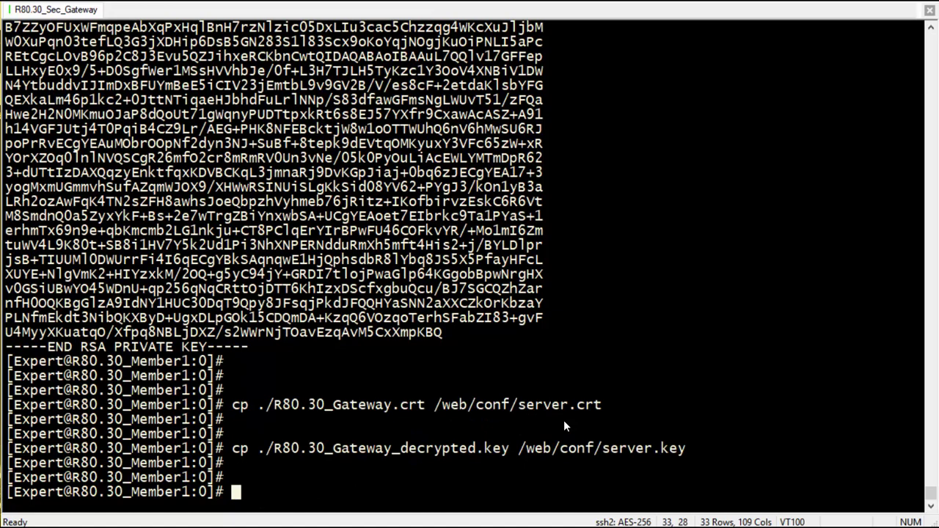
# Step: List /web/conf/ to confirm server.crt and server.key were updated, fixing the mistyped path
pyautogui.write('ls -l /vw')
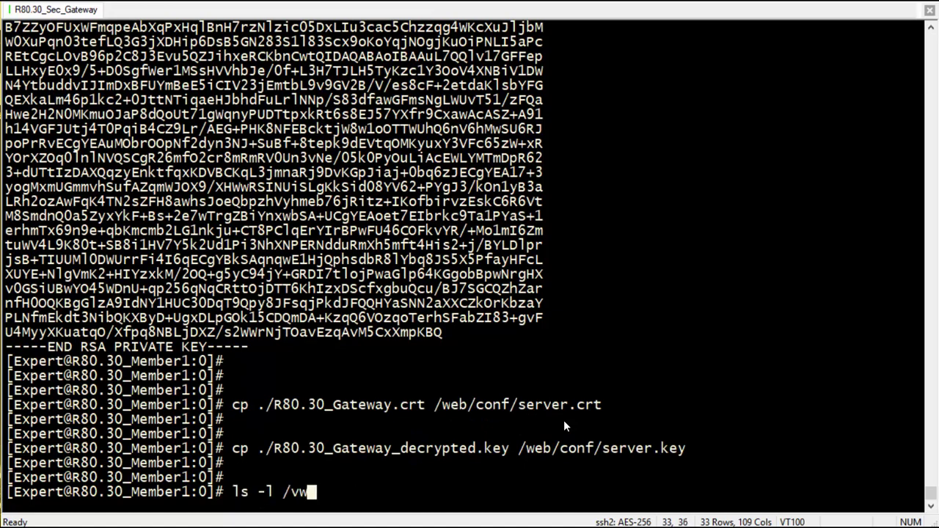
pyautogui.write('eb/conf')
pyautogui.press('Return')
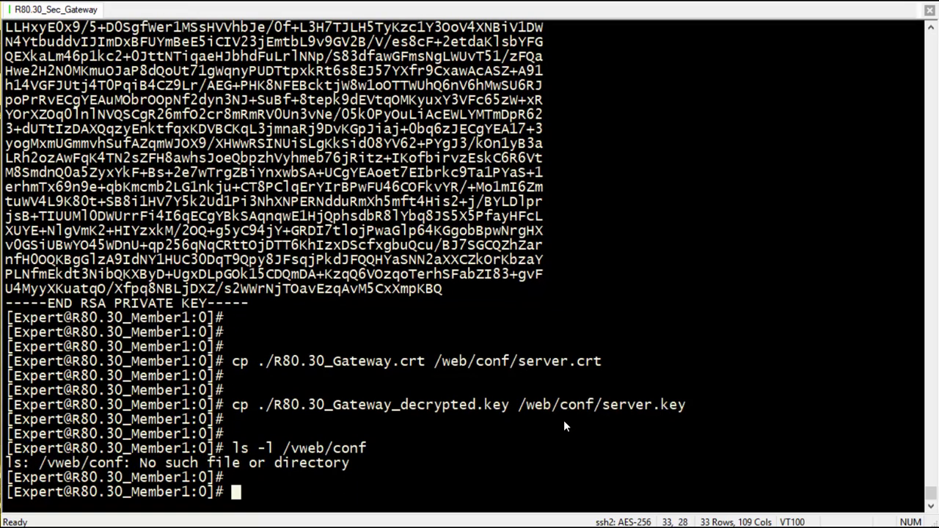
pyautogui.press('Up')
pyautogui.press('Left')
pyautogui.press('Left')
pyautogui.press('Left')
pyautogui.press('Left')
pyautogui.press('Left')
pyautogui.press('Left')
pyautogui.press('Left')
pyautogui.press('Left')
pyautogui.press('BackSpace')
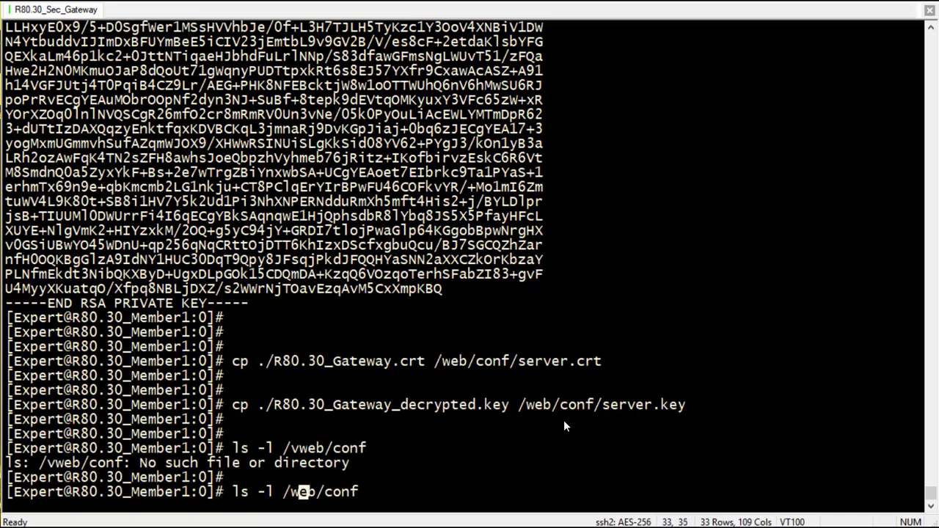
pyautogui.press('Right')
pyautogui.press('Right')
pyautogui.press('Right')
pyautogui.press('Right')
pyautogui.press('Right')
pyautogui.press('Right')
pyautogui.press('Right')
pyautogui.write('/')
pyautogui.press('Return')
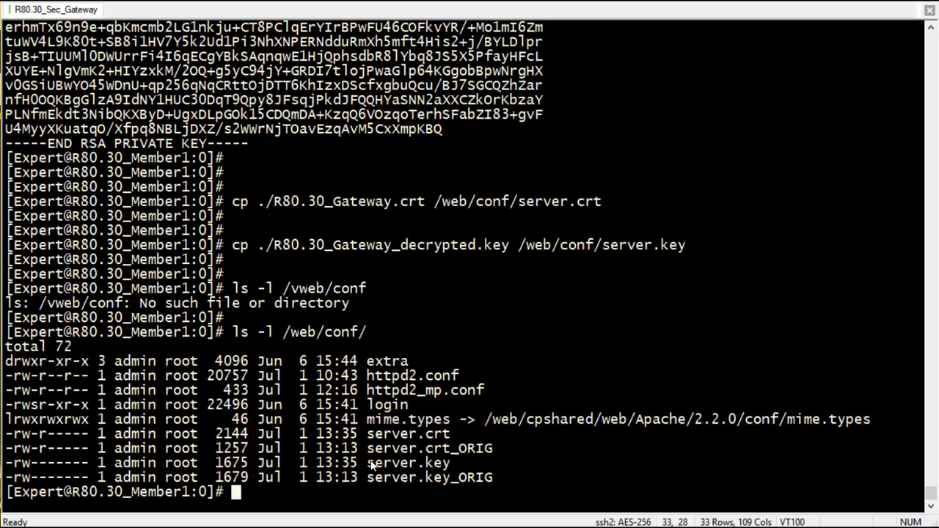
pyautogui.press('Return')
pyautogui.press('Return')
# Step: List the running httpd processes, then stop httpd2 with 'tellpm process:httpd2' and check what remains
pyautogui.write('ps a')
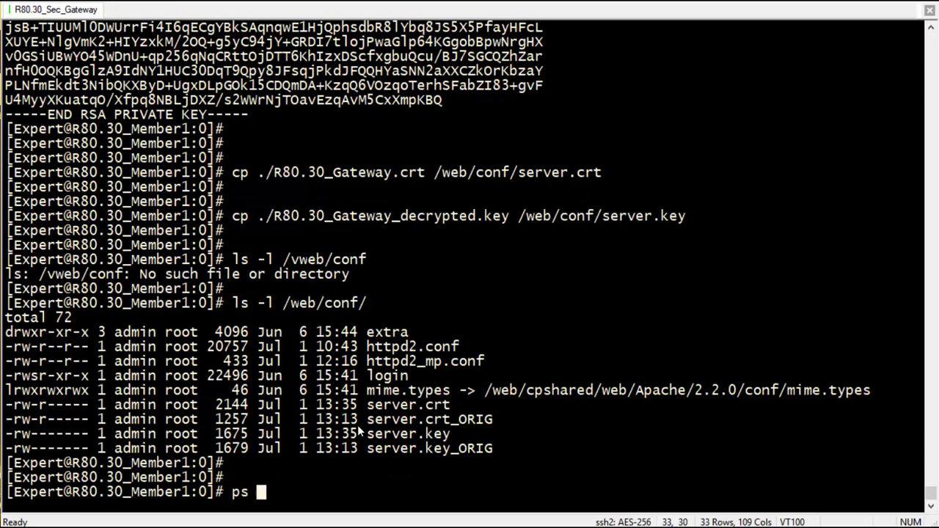
pyautogui.write('uxww | ')
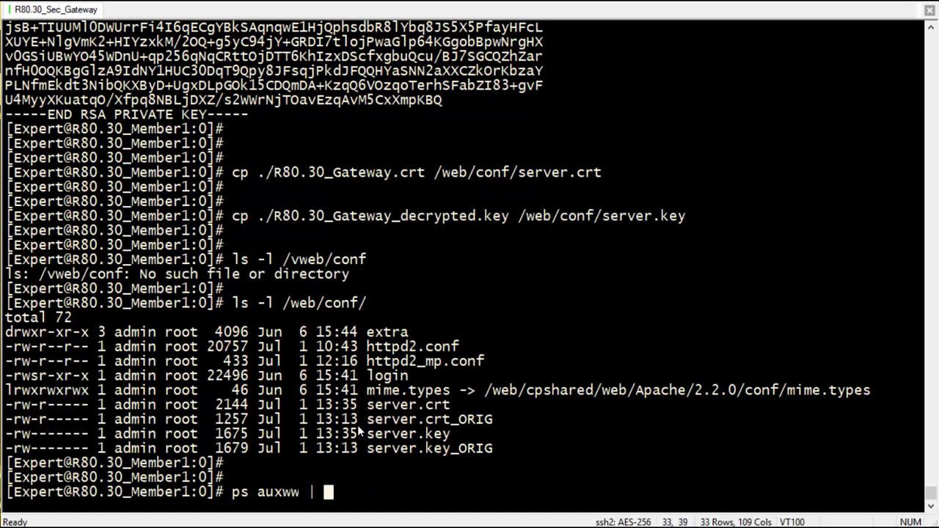
pyautogui.write('grep httpd')
pyautogui.press('Return')
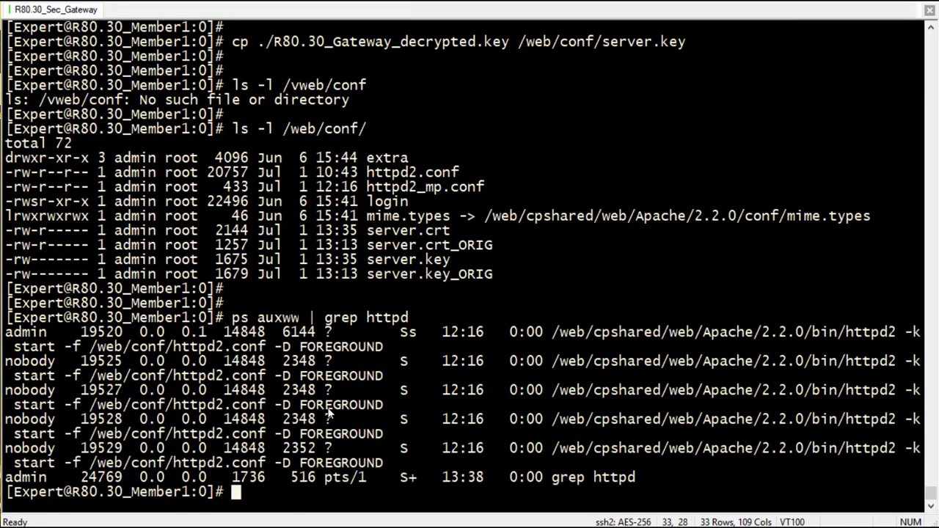
pyautogui.press('Return')
pyautogui.press('Return')
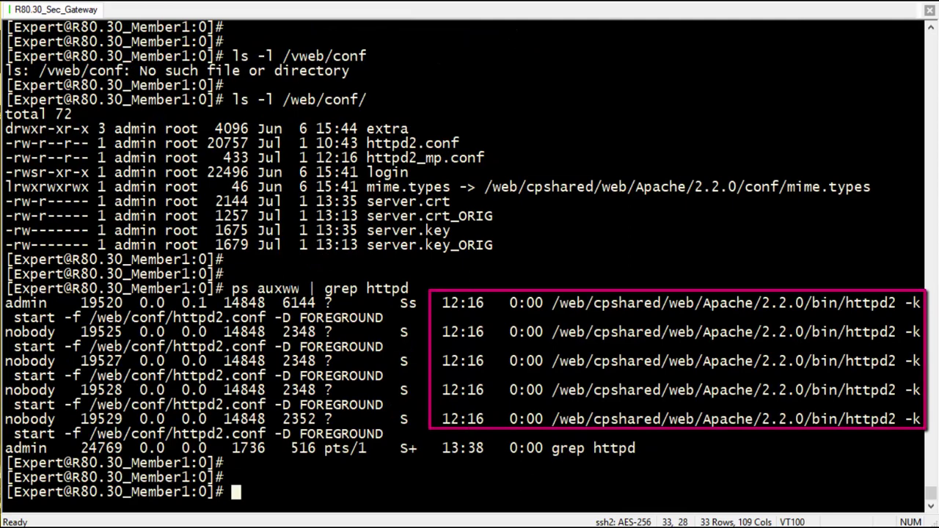
pyautogui.press('Return')
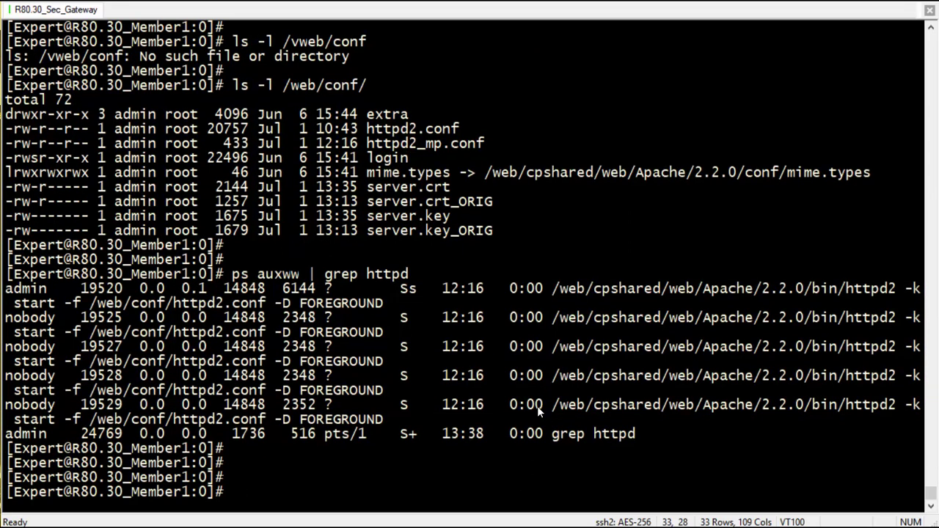
pyautogui.write('tellpm process:httpd2')
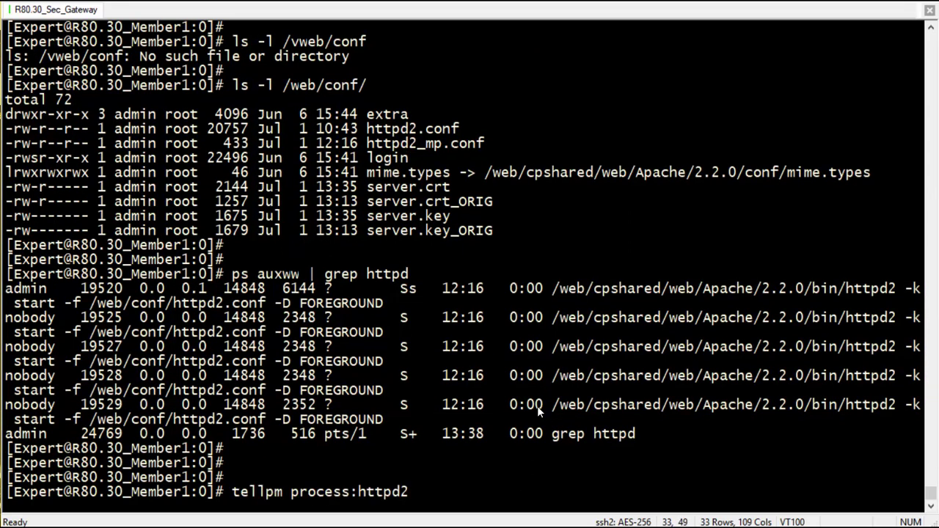
pyautogui.press('Return')
pyautogui.press('Return')
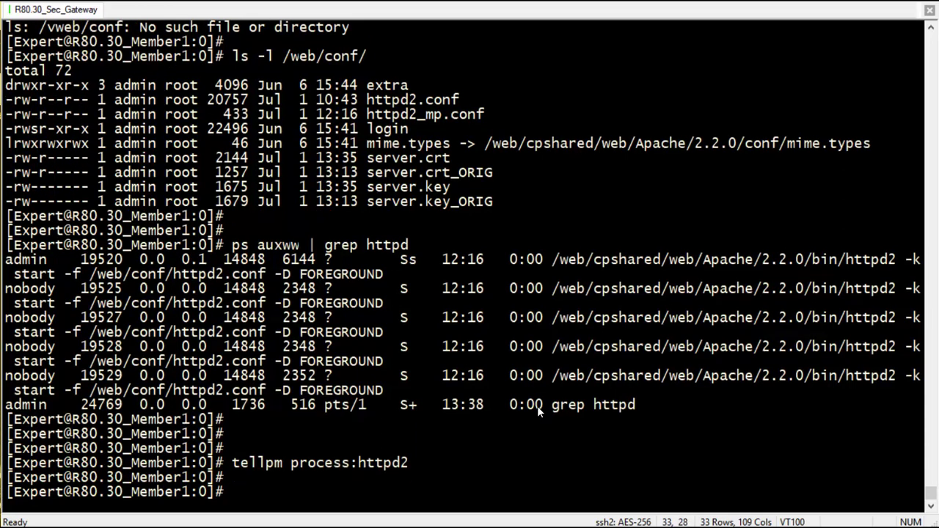
pyautogui.press('Up')
pyautogui.press('Up')
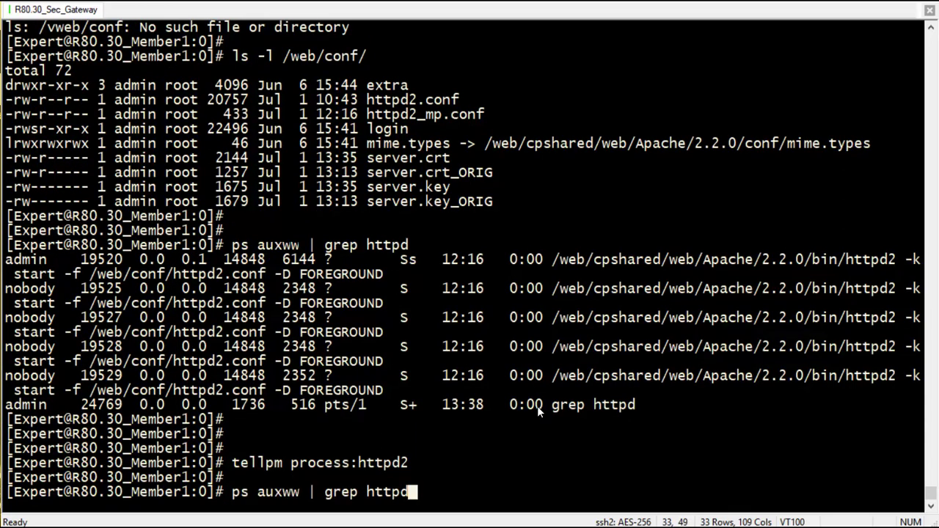
pyautogui.press('Return')
pyautogui.press('Return')
pyautogui.press('Return')
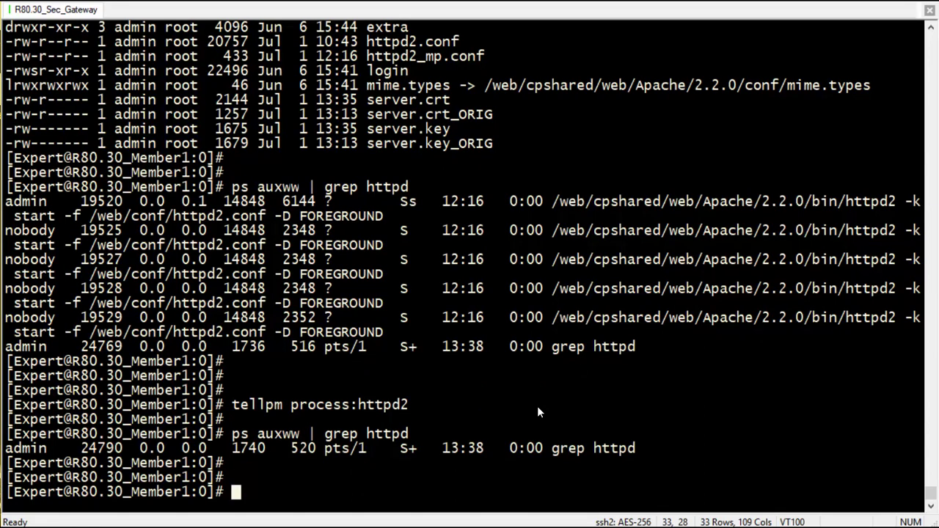
# Step: Start httpd2 with 'tellpm process:httpd2 t' and confirm new httpd2 processes started at 13:40
pyautogui.press('Return')
pyautogui.press('Return')
pyautogui.press('Return')
pyautogui.press('Return')
pyautogui.press('Return')
pyautogui.press('Up')
pyautogui.press('Up')
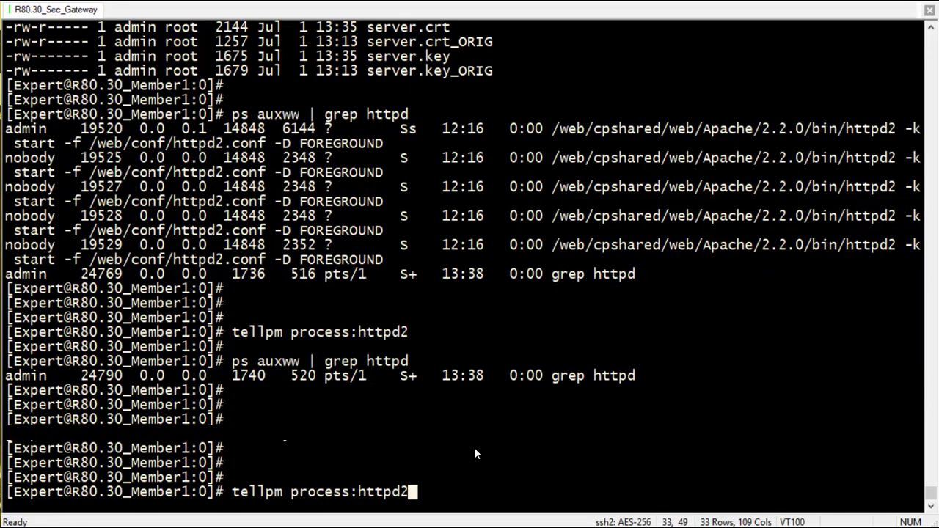
pyautogui.write('t')
pyautogui.press('Return')
pyautogui.press('Return')
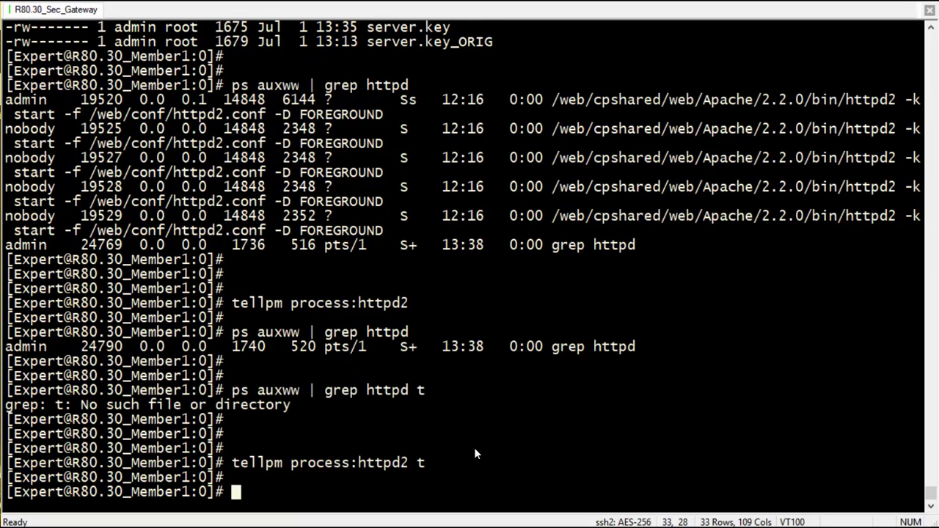
pyautogui.press('Return')
pyautogui.press('Up')
pyautogui.press('Up')
pyautogui.press('Up')
pyautogui.press('Up')
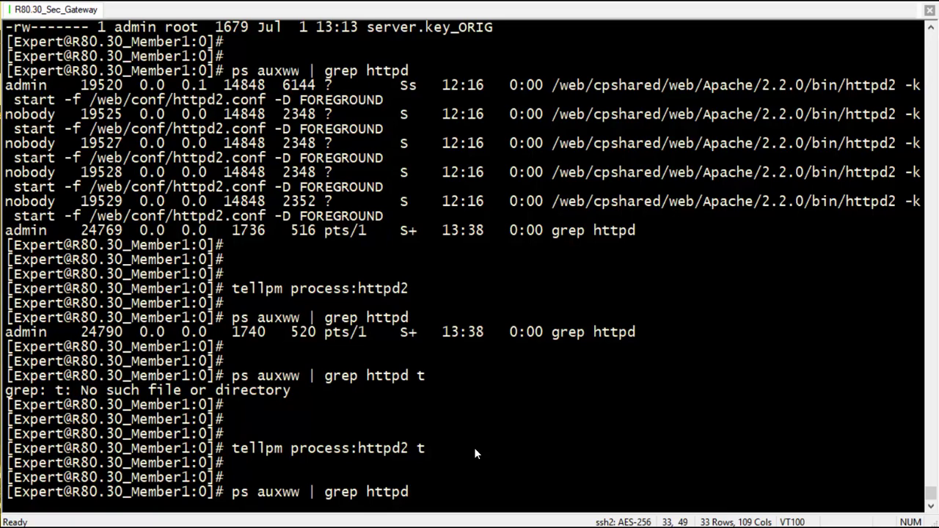
pyautogui.press('Return')
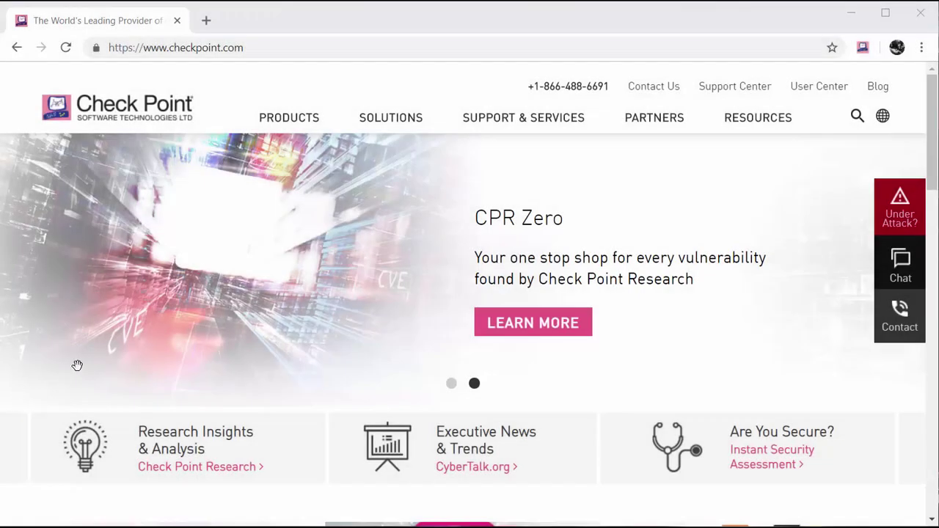
pyautogui.click(306, 47)
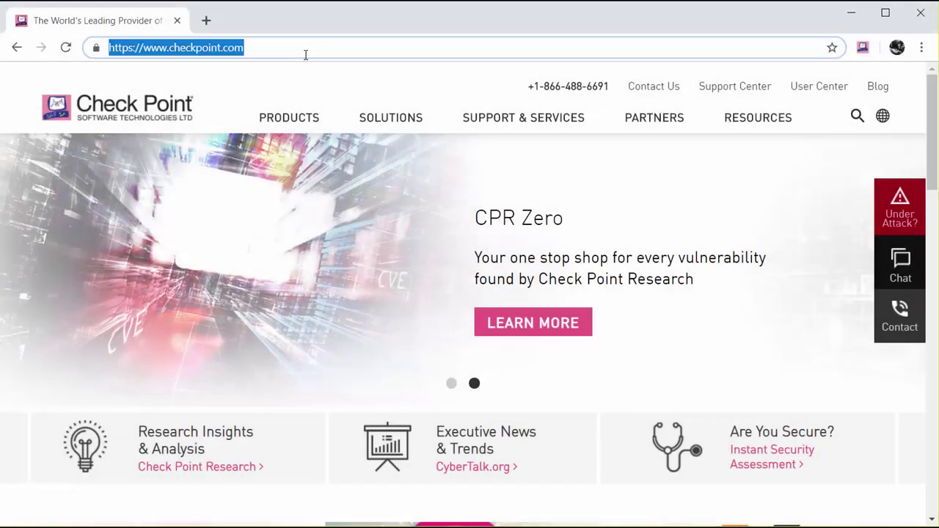